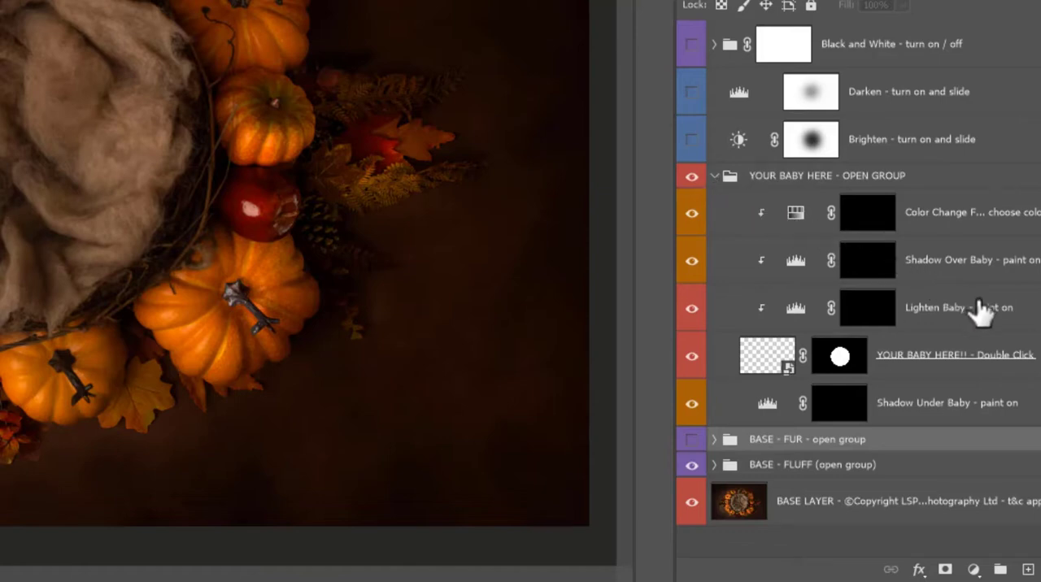
pyautogui.click(852, 361)
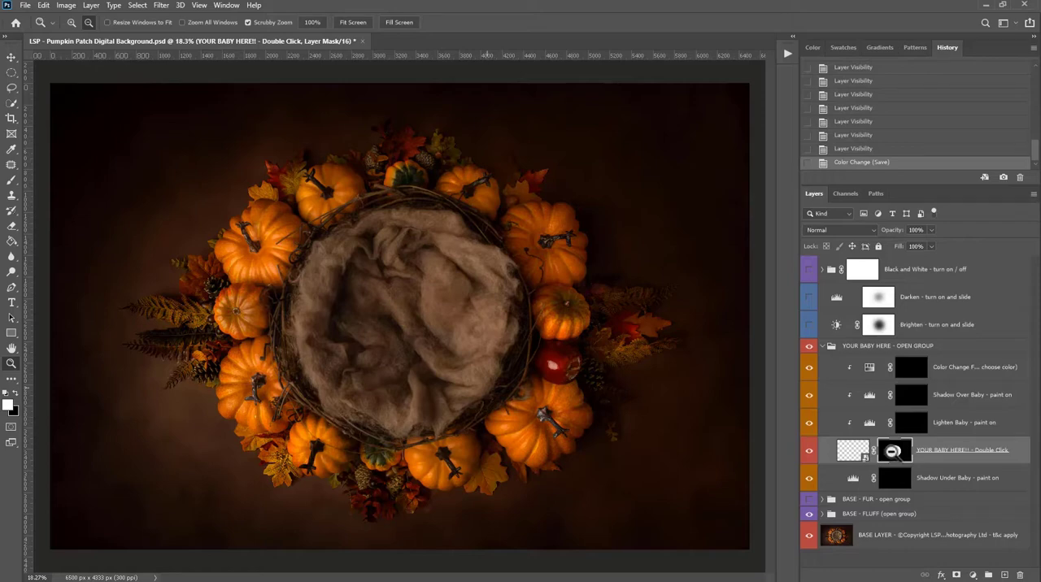
# - Open the baby photo _N9A8439.jpg from the Bowl folder as a separate document
pyautogui.click(25, 5)
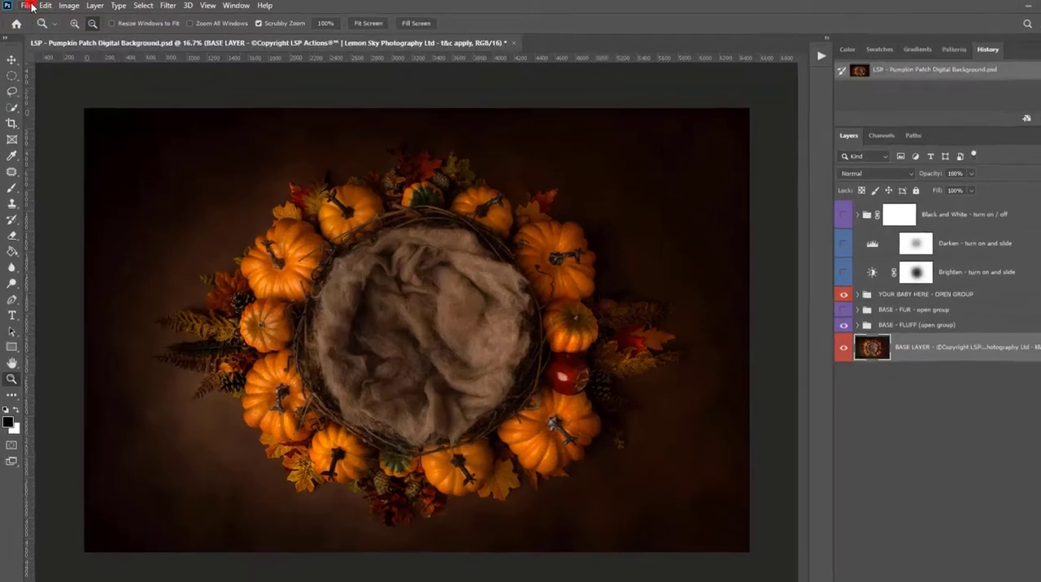
pyautogui.click(26, 6)
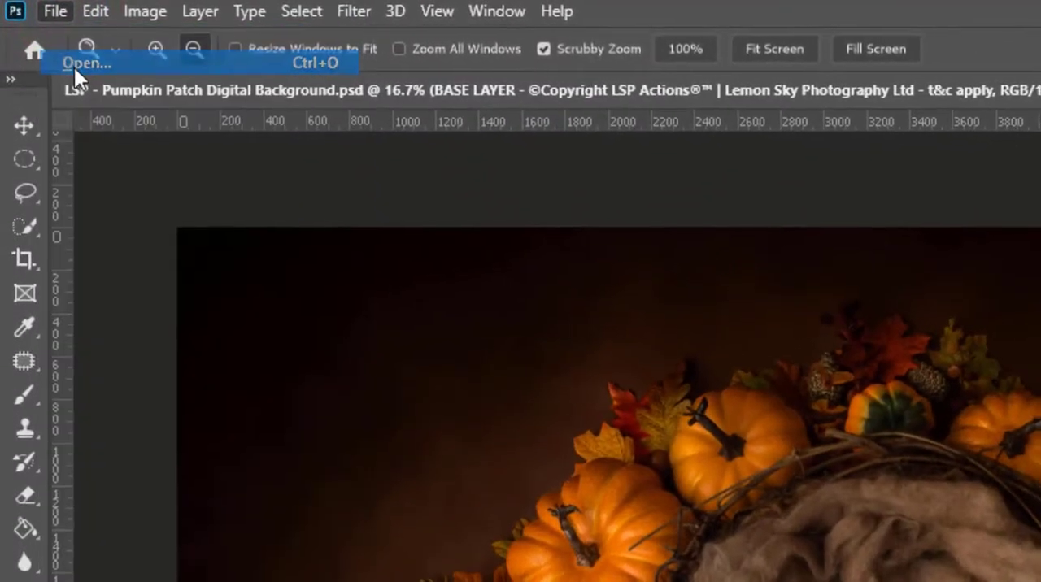
pyautogui.click(76, 70)
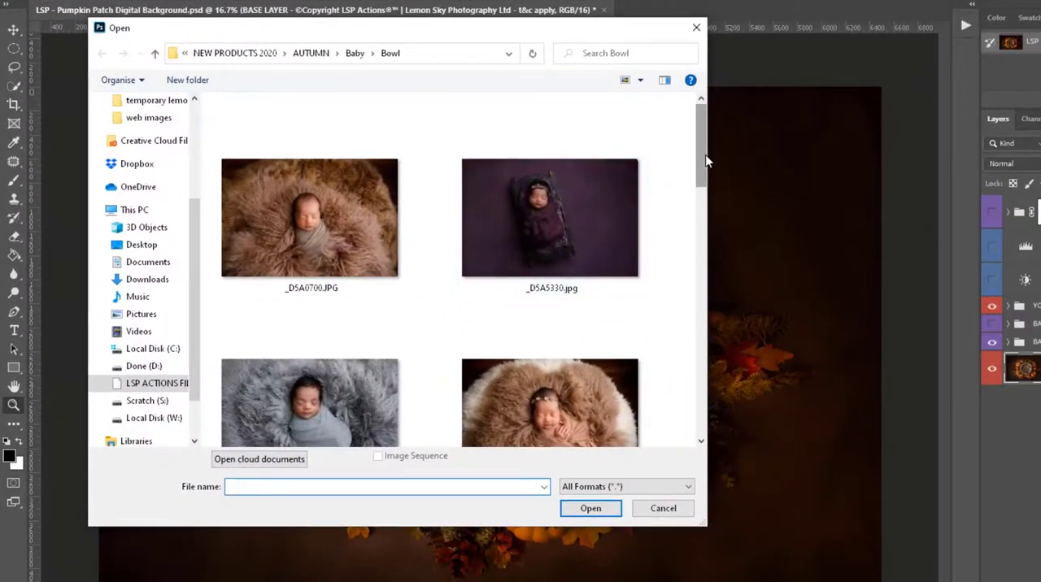
pyautogui.moveTo(699, 155)
pyautogui.mouseDown()
pyautogui.moveTo(704, 280)
pyautogui.moveTo(706, 152)
pyautogui.mouseUp()
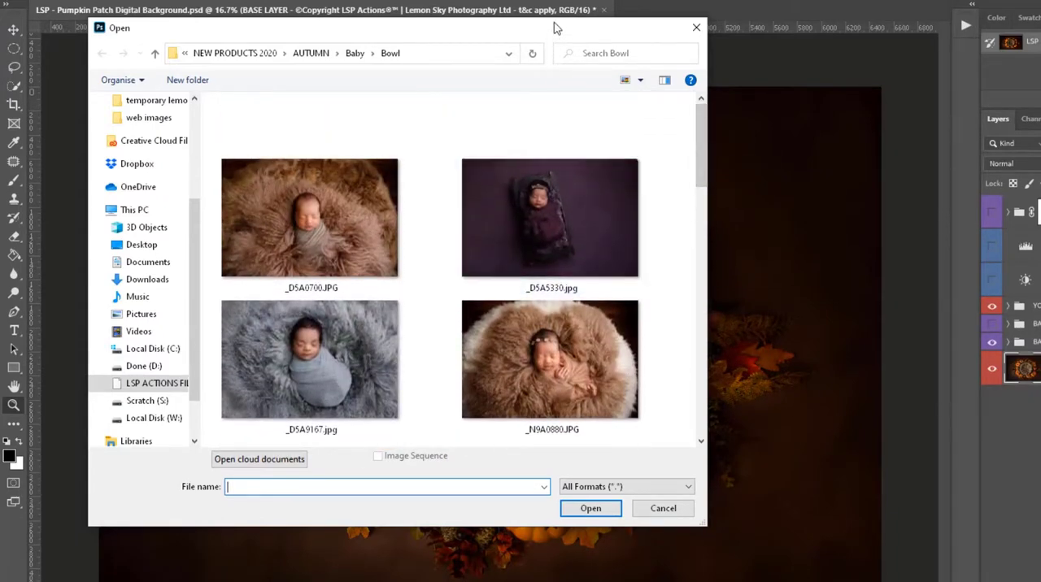
pyautogui.moveTo(699, 135); pyautogui.dragTo(699, 224)
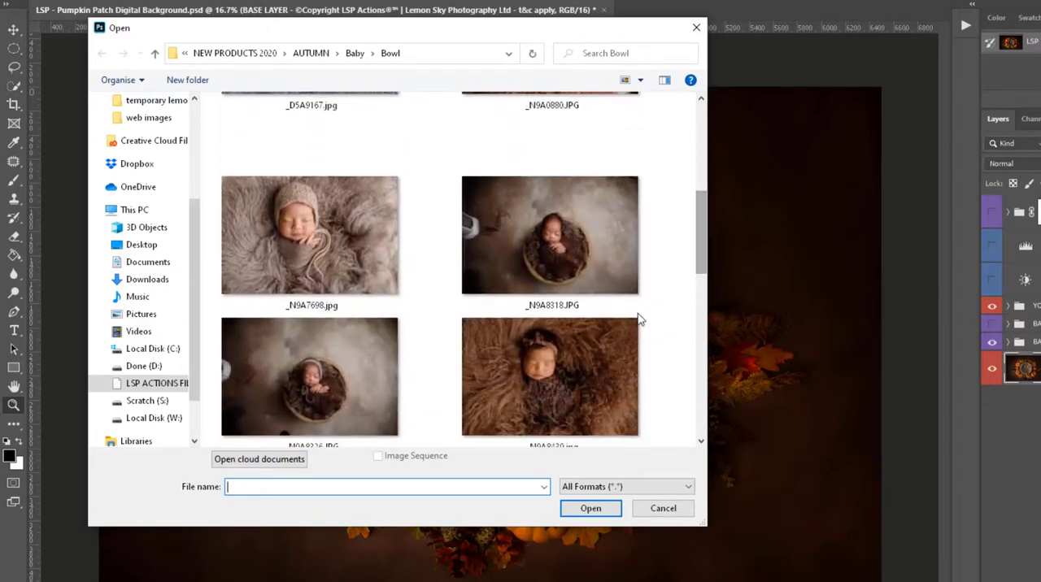
pyautogui.click(569, 367)
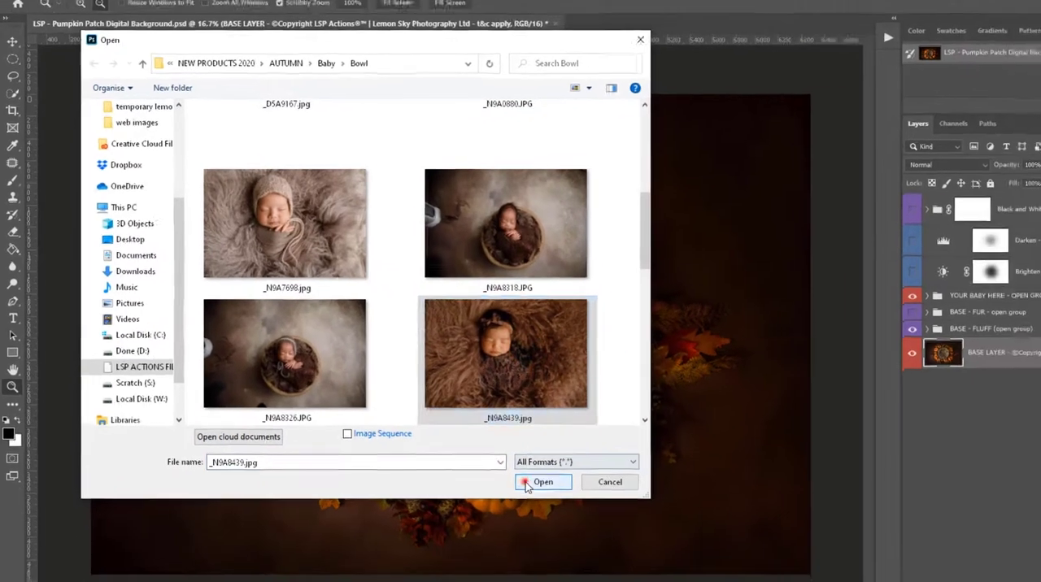
pyautogui.click(591, 508)
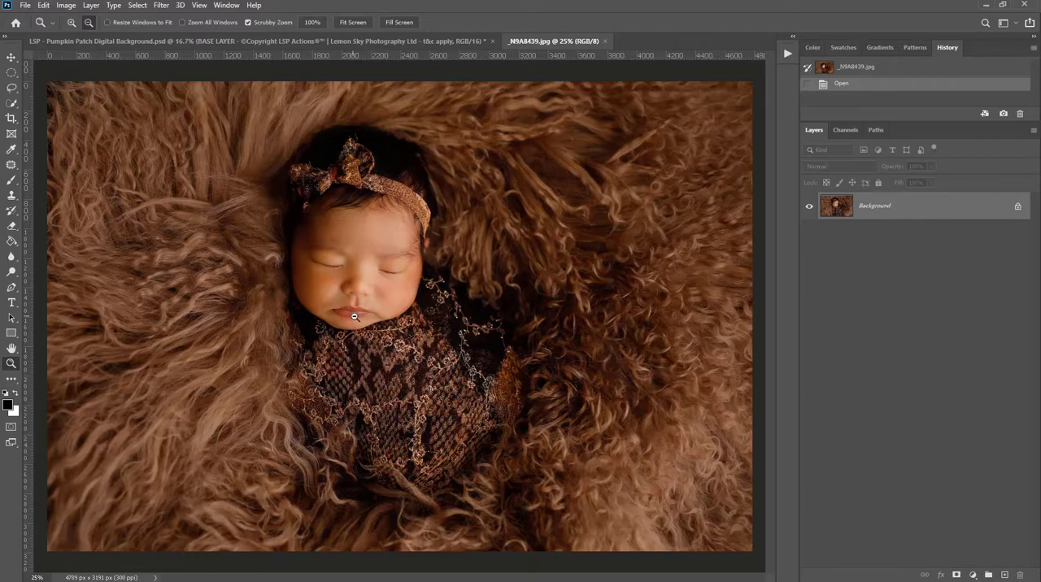
# - Run the Bye Bye Jaundice action on the baby photo
pyautogui.moveTo(351, 316); pyautogui.dragTo(390, 338)
pyautogui.scroll(2, 504, 319)
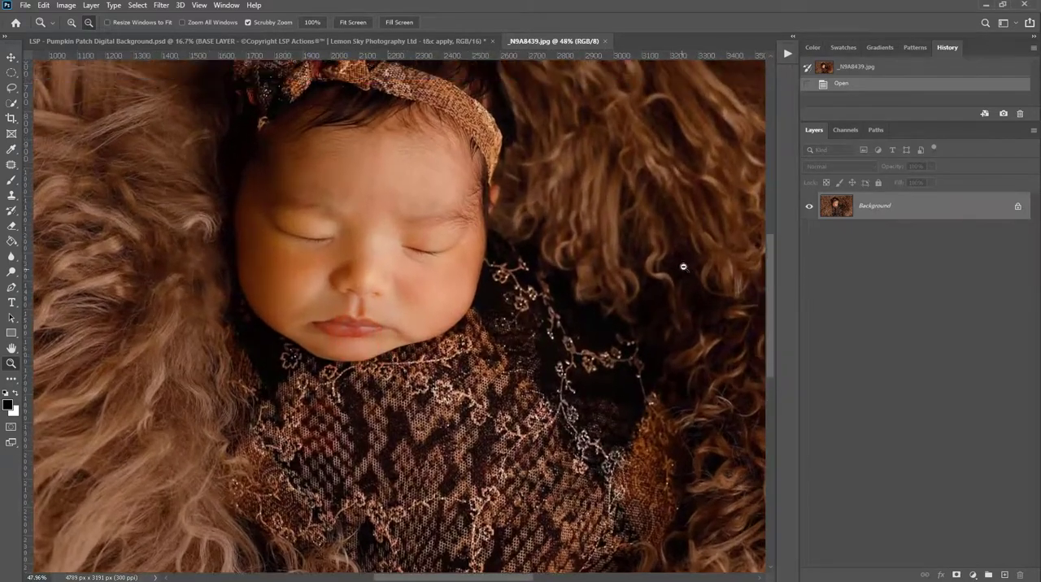
pyautogui.click(787, 52)
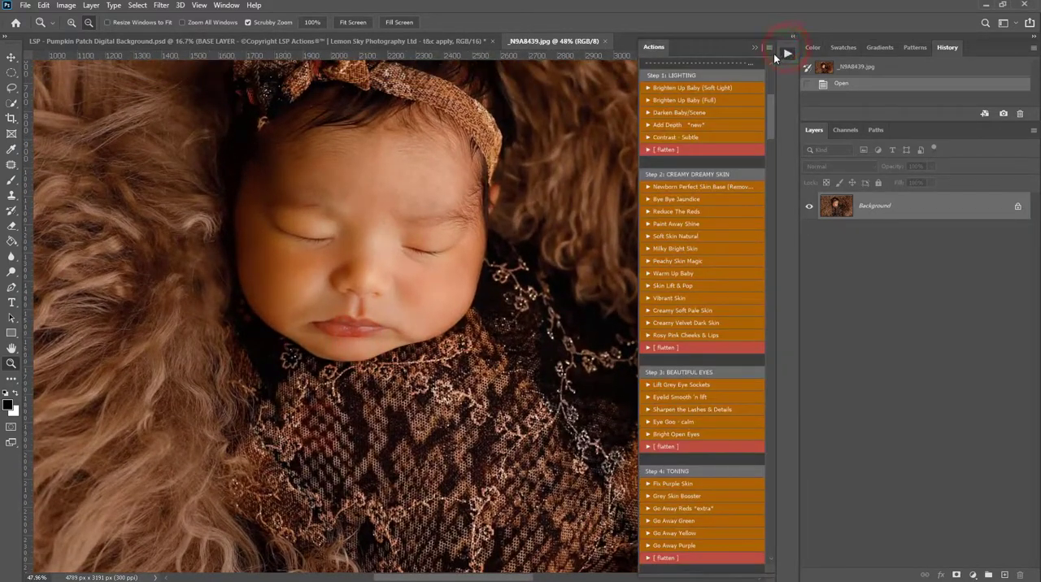
pyautogui.click(715, 199)
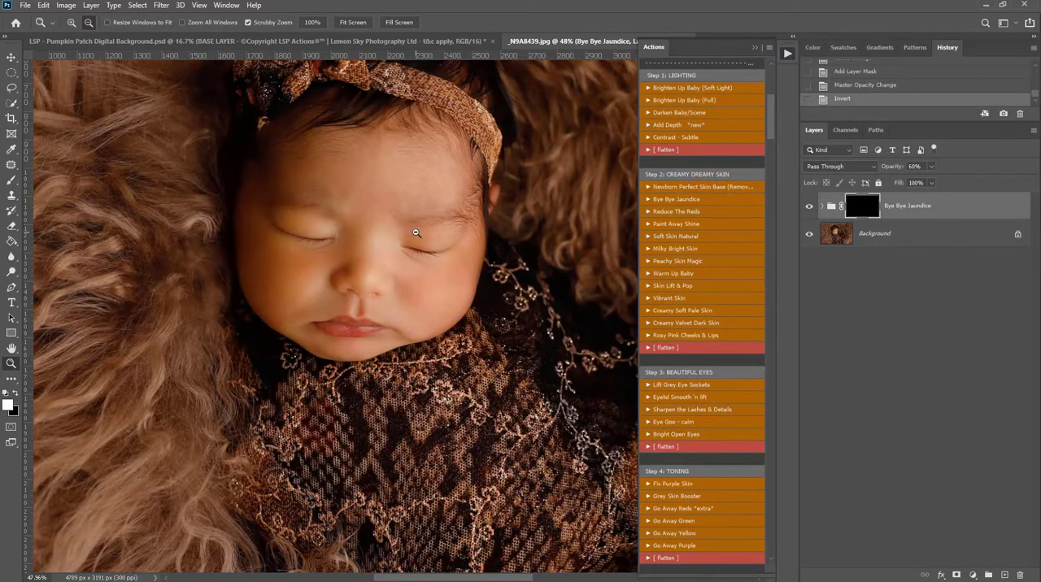
# - Reveal the Bye Bye Jaundice effect on the baby's face by painting its mask with a soft white brush at 25% flow
pyautogui.press('b')
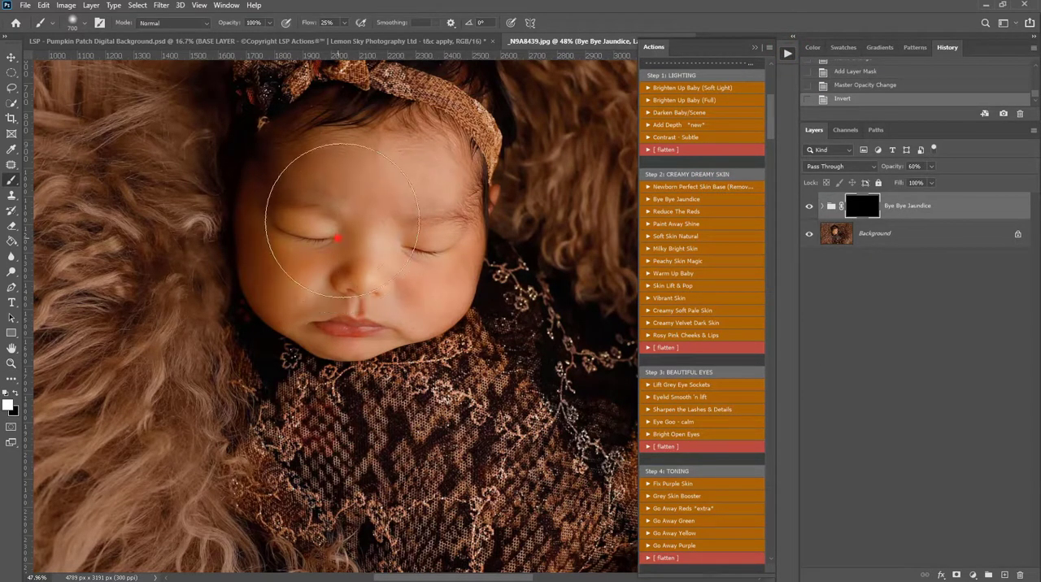
pyautogui.moveTo(338, 237)
pyautogui.mouseDown()
pyautogui.moveTo(271, 244)
pyautogui.moveTo(279, 274)
pyautogui.moveTo(273, 212)
pyautogui.moveTo(317, 180)
pyautogui.mouseUp()
pyautogui.moveTo(374, 205)
pyautogui.mouseDown()
pyautogui.moveTo(394, 217)
pyautogui.moveTo(408, 196)
pyautogui.moveTo(383, 154)
pyautogui.mouseUp()
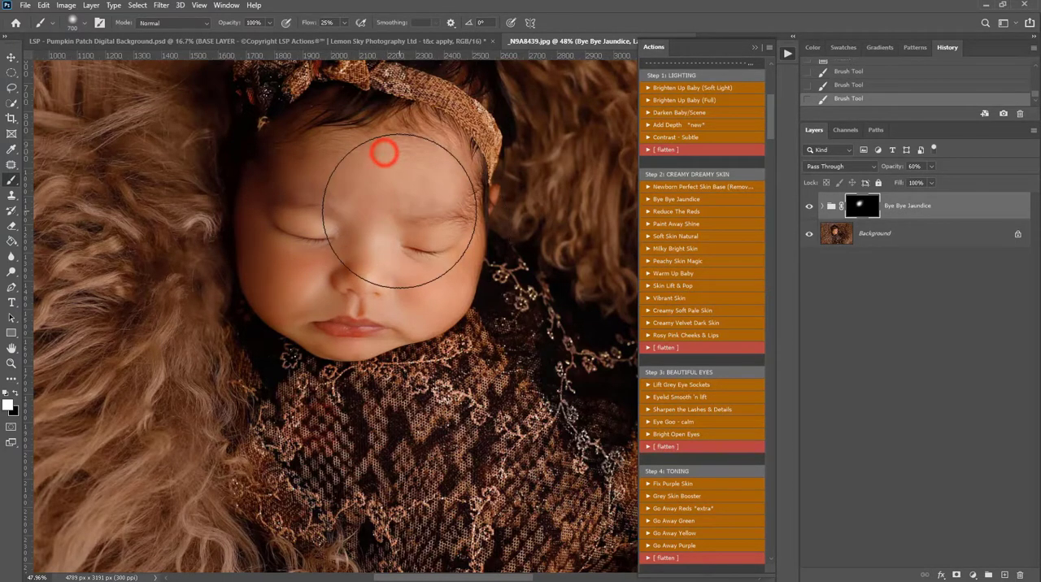
pyautogui.press('z')
pyautogui.keyDown('alt'); pyautogui.click(414, 265); pyautogui.keyUp('alt')
pyautogui.keyDown('alt'); pyautogui.click(414, 268); pyautogui.keyUp('alt')
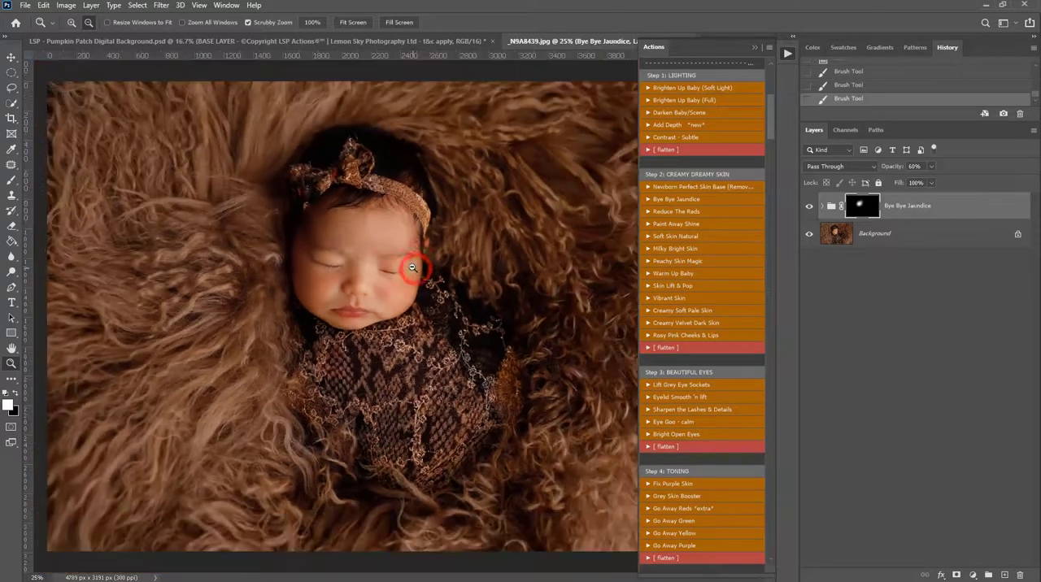
pyautogui.click(754, 48)
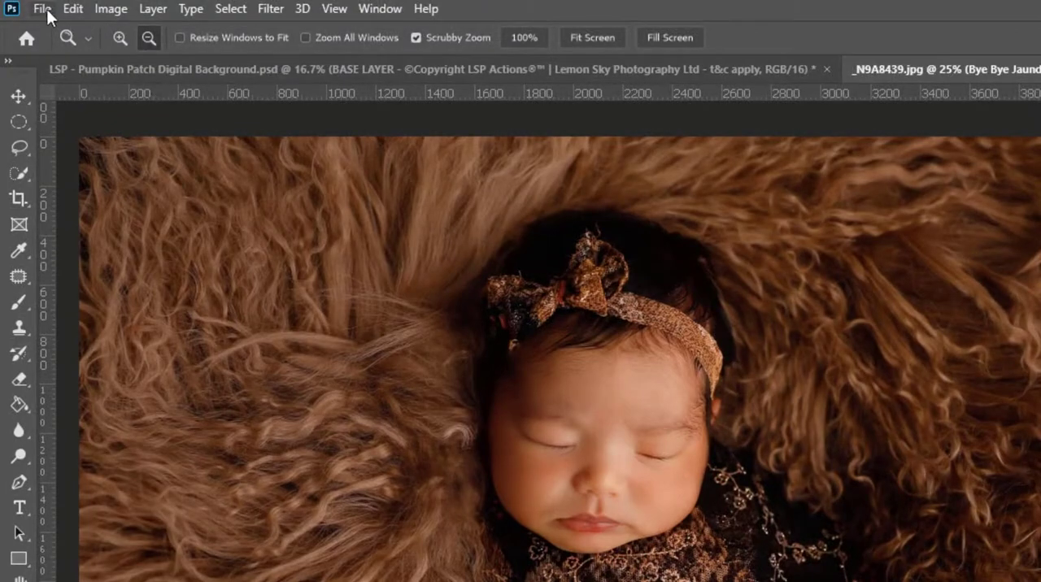
# - Save the flattened baby photo and close its document
pyautogui.click(45, 9)
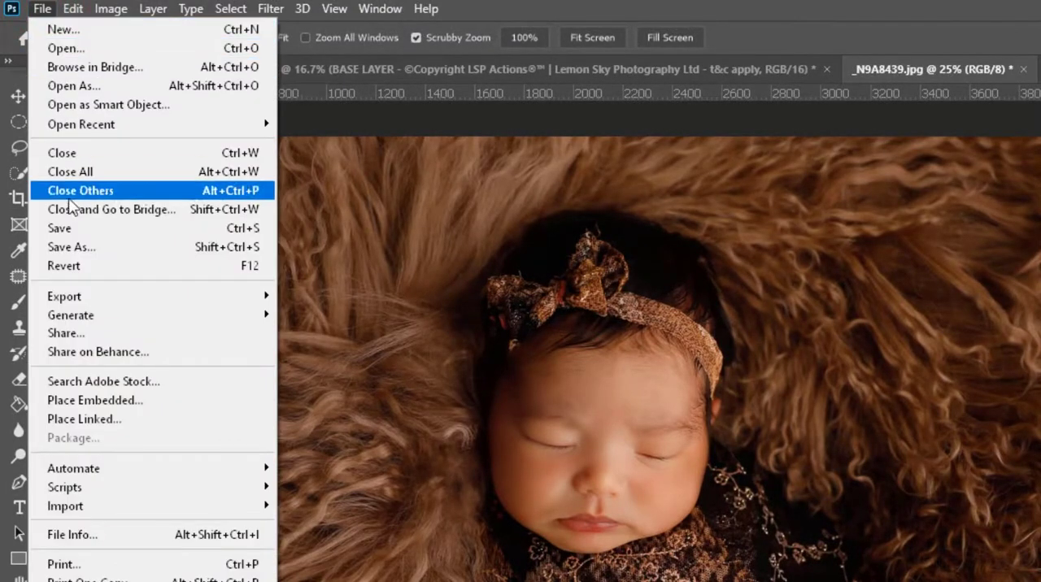
pyautogui.click(70, 226)
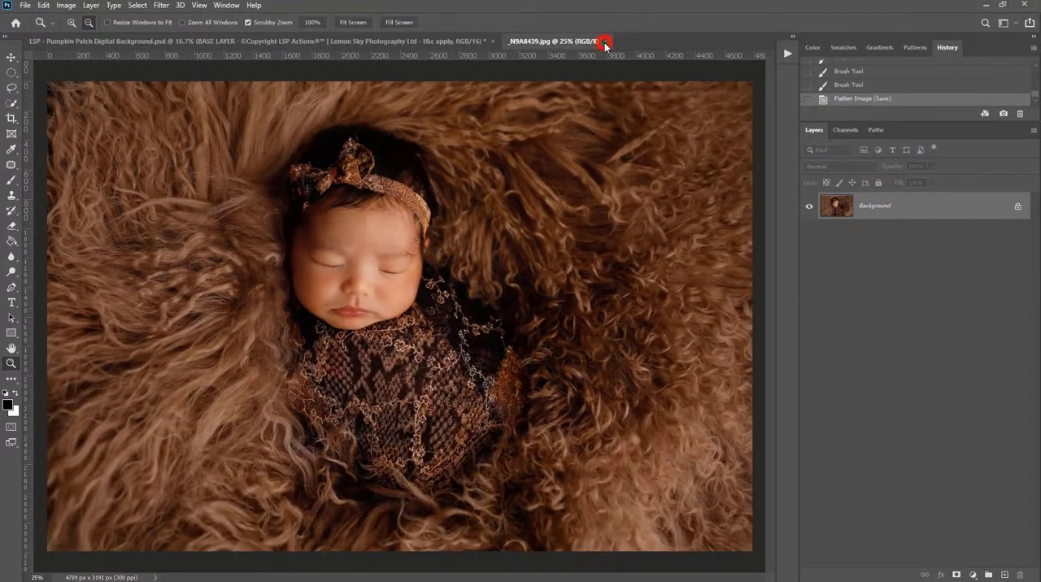
pyautogui.click(605, 41)
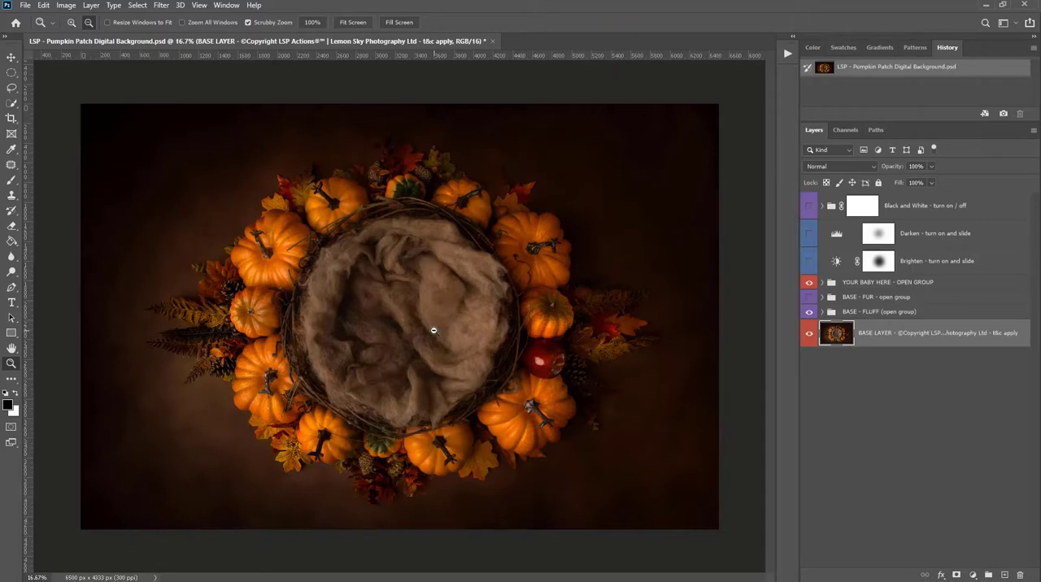
# - Expand the YOUR BABY HERE - OPEN GROUP group and open the contents of its YOUR BABY HERE!! smart object
pyautogui.click(823, 284)
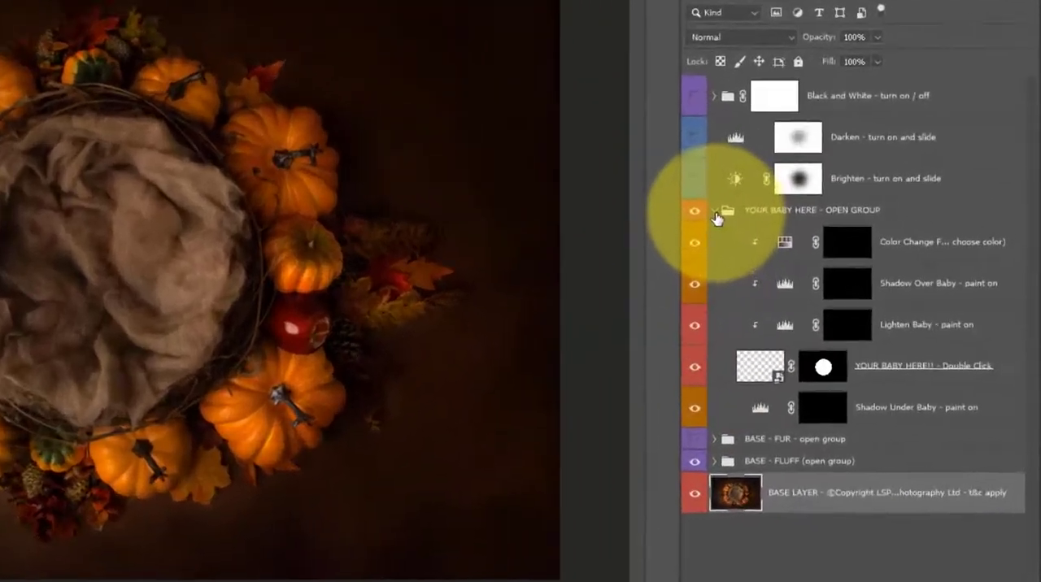
pyautogui.click(824, 285)
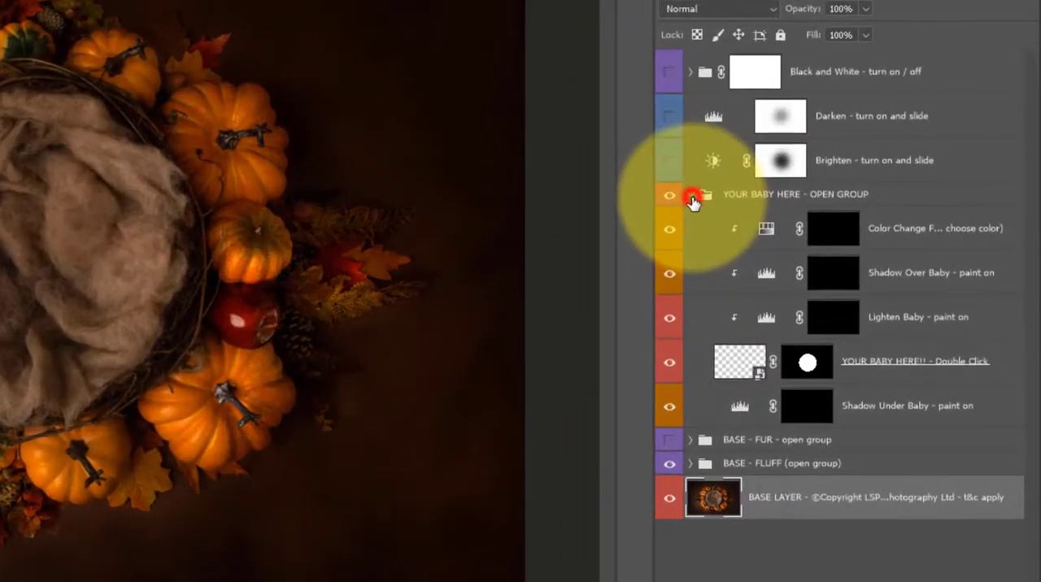
pyautogui.click(692, 199)
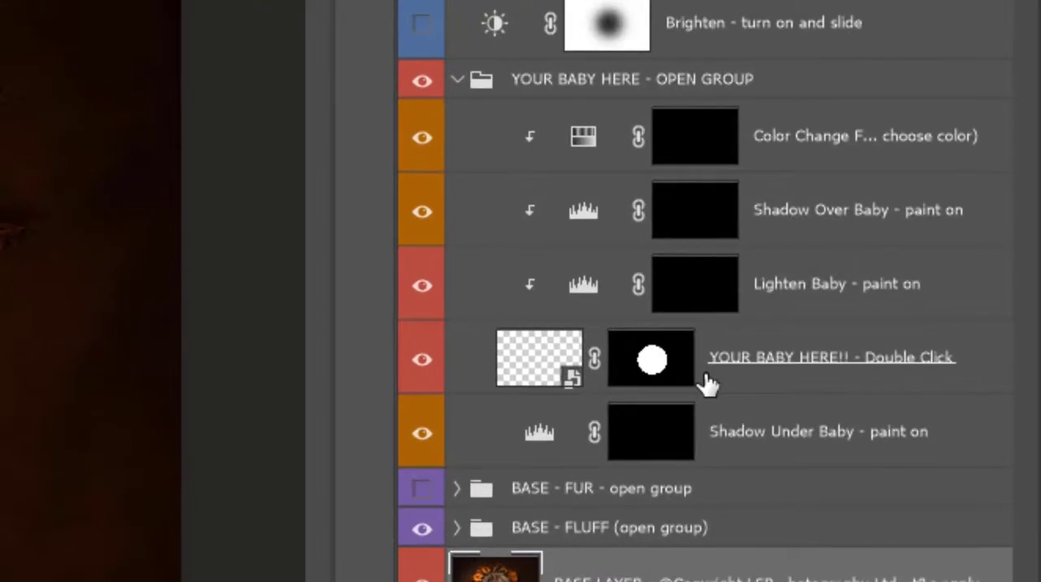
pyautogui.click(706, 384)
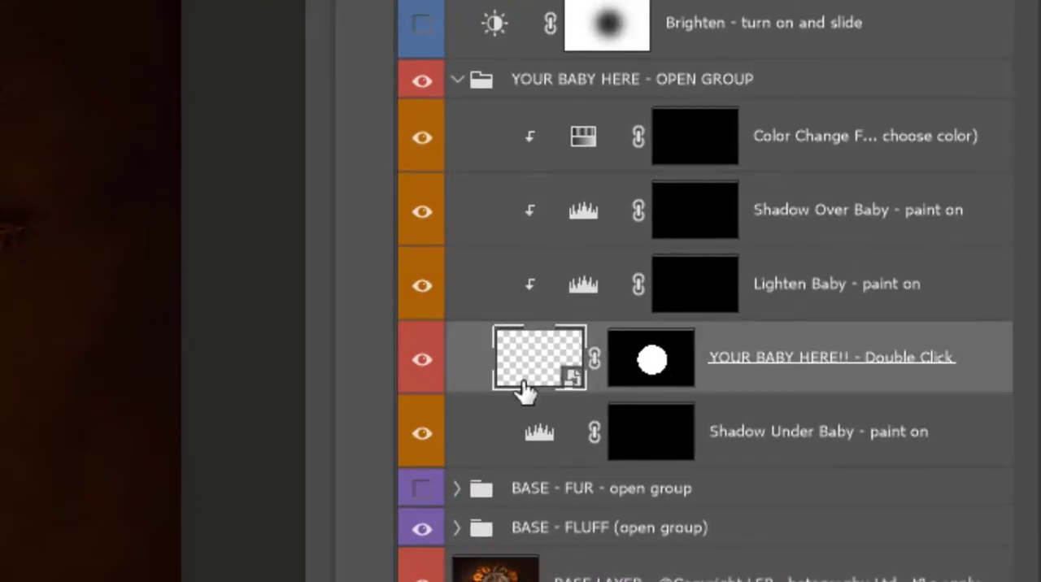
pyautogui.doubleClick(548, 374)
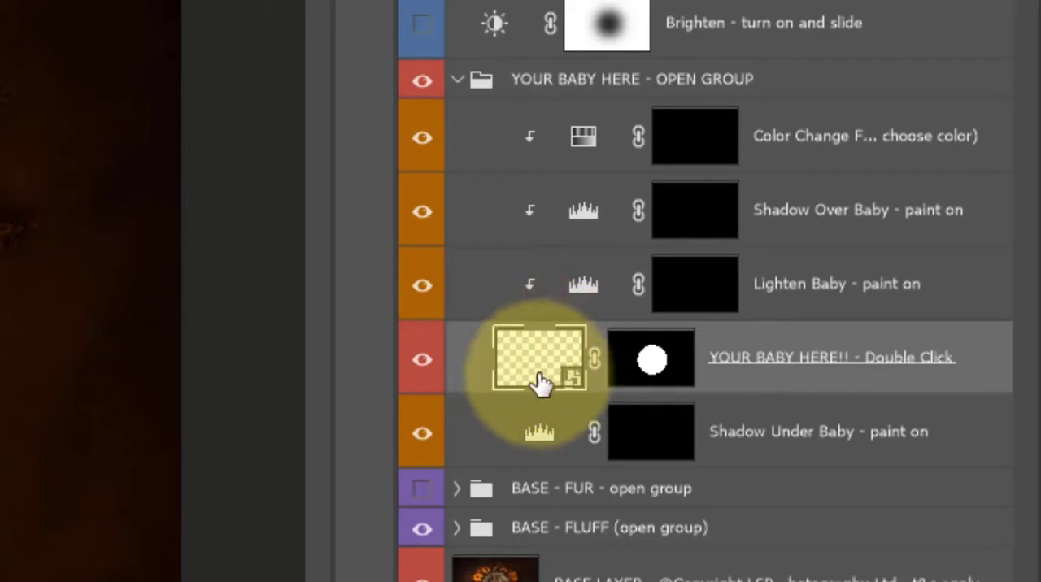
pyautogui.keyDown('shift'); pyautogui.click(618, 368); pyautogui.keyUp('shift')
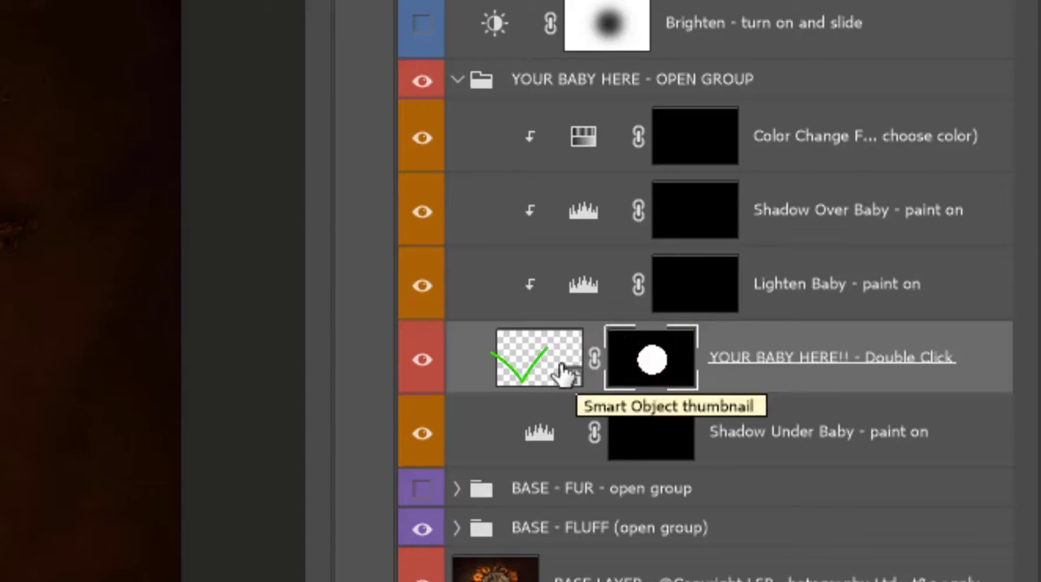
pyautogui.click(523, 362)
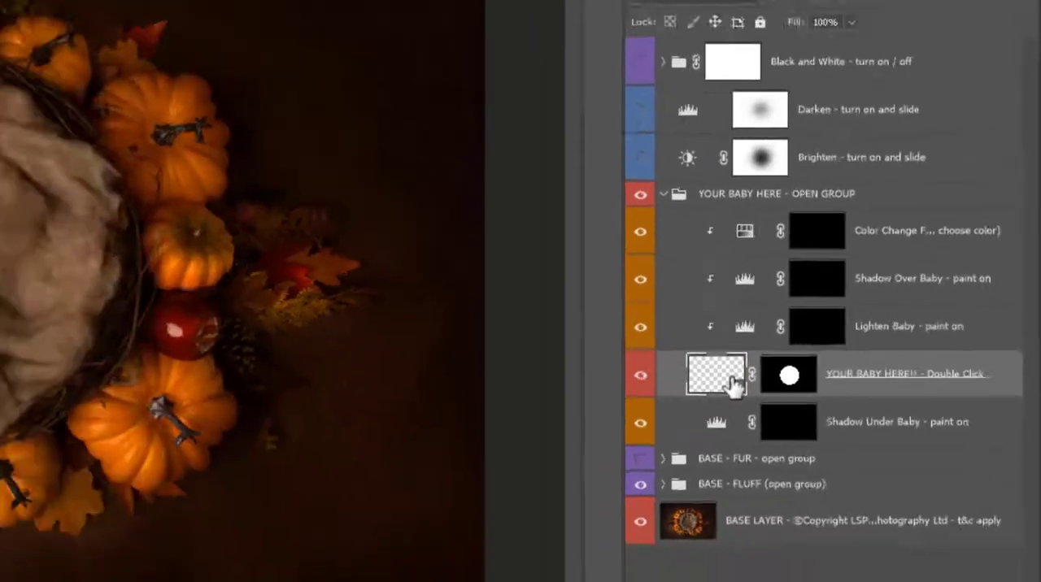
pyautogui.doubleClick(567, 370)
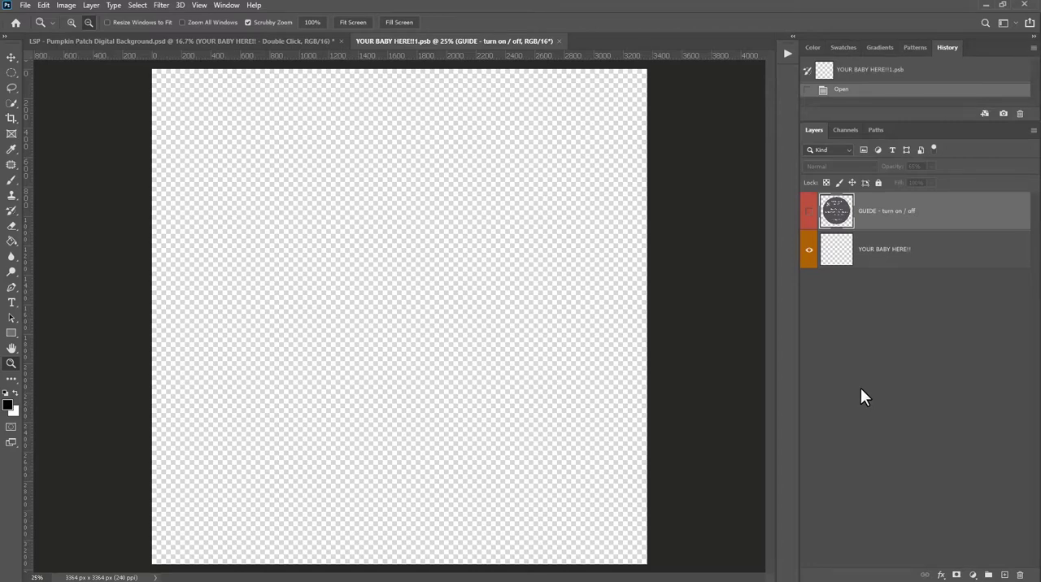
# - Make the GUIDE - turn on / off layer visible in the YOUR BABY HERE!! smart object document
pyautogui.click(305, 40)
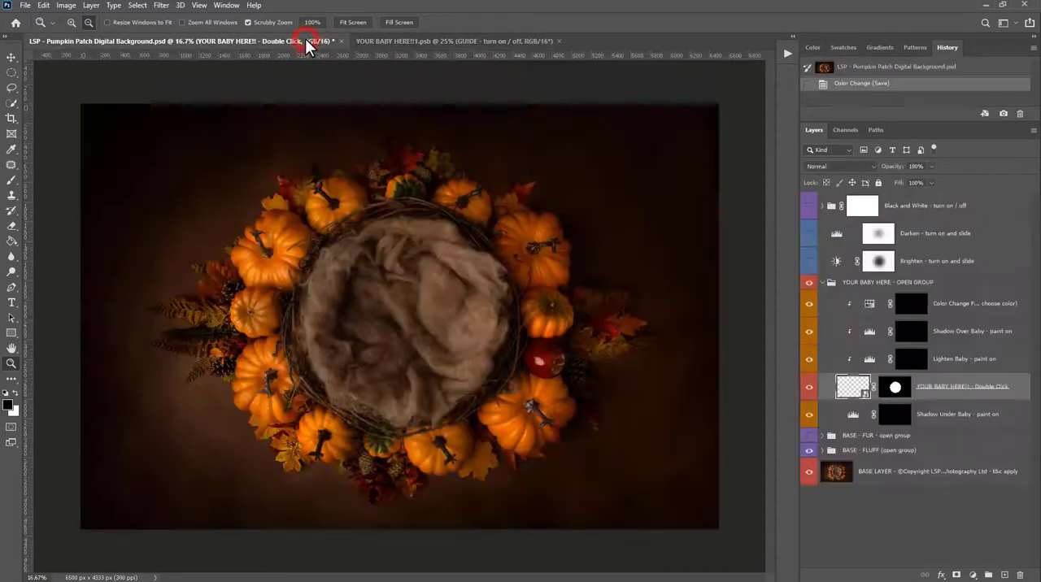
pyautogui.click(381, 43)
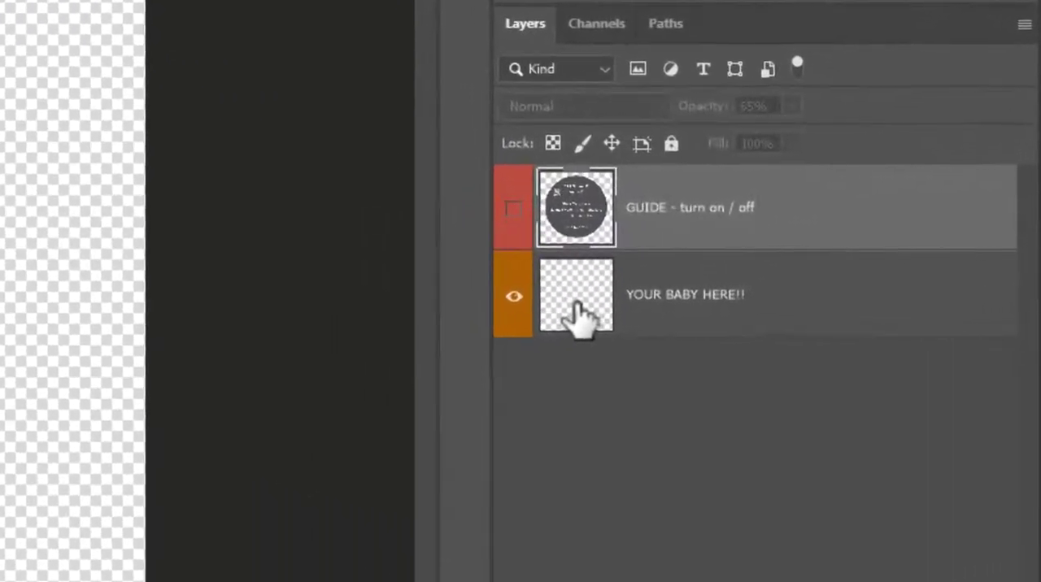
pyautogui.click(834, 258)
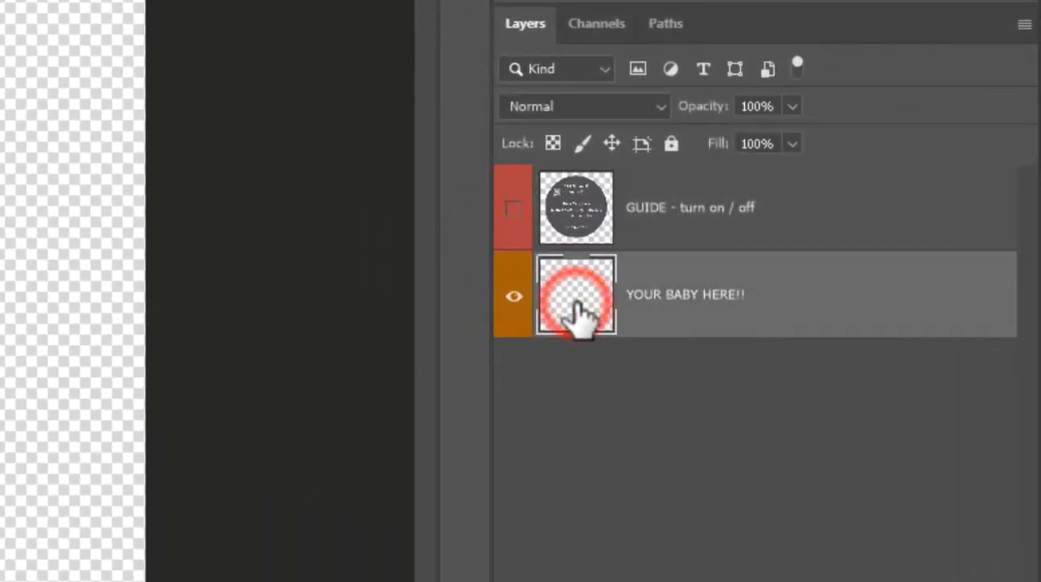
pyautogui.click(573, 236)
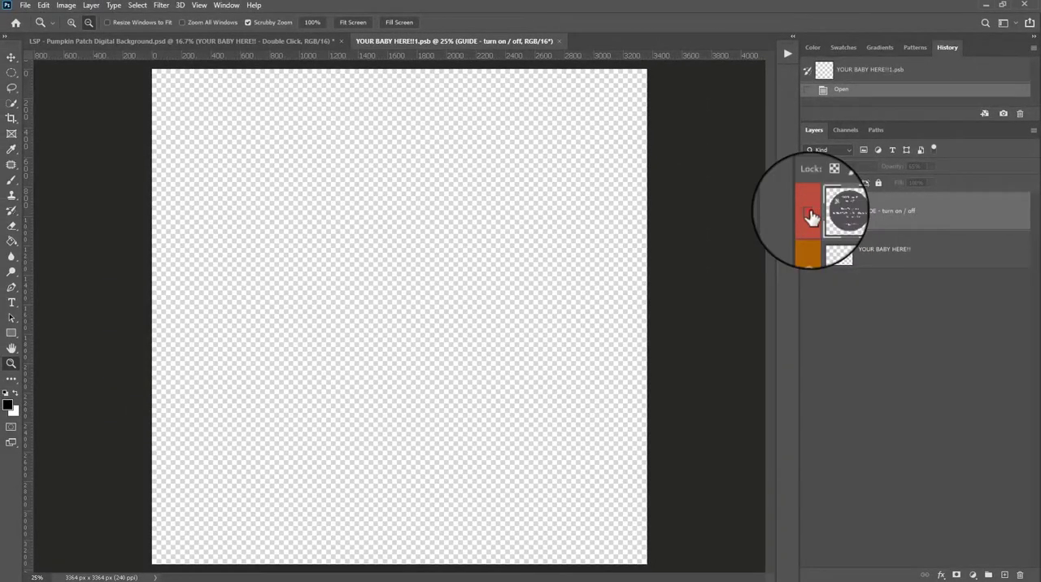
pyautogui.click(810, 213)
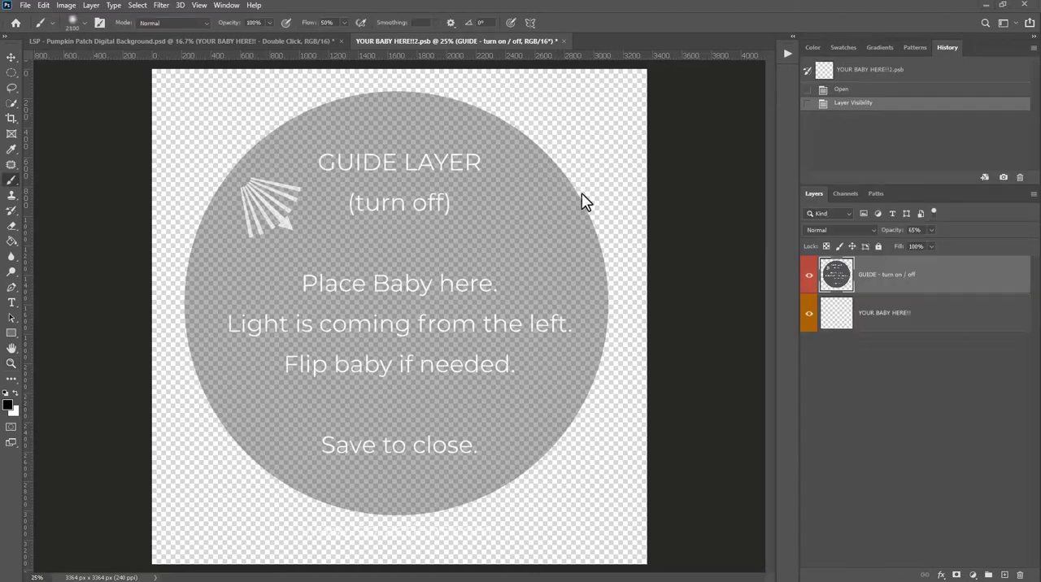
# - Place the photo _N9A8439.jpg as an embedded image on the YOUR BABY HERE!! layer, beneath the guide
pyautogui.click(841, 319)
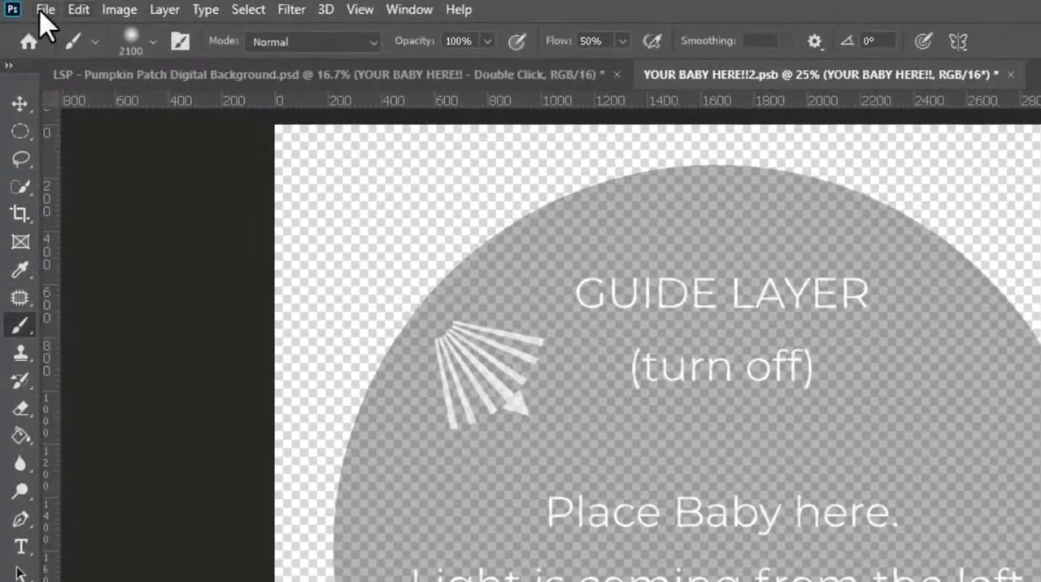
pyautogui.click(45, 11)
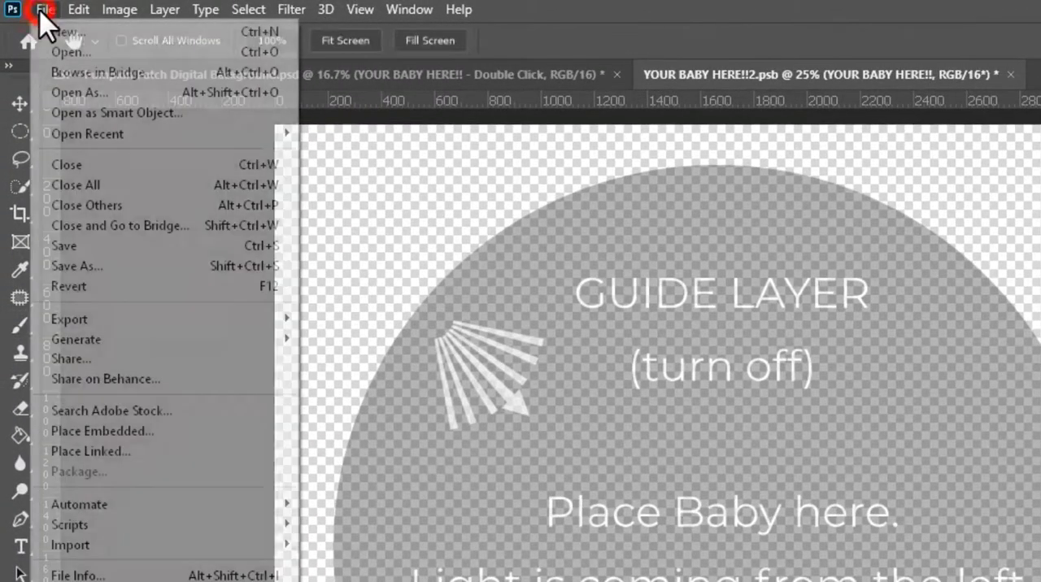
pyautogui.click(118, 432)
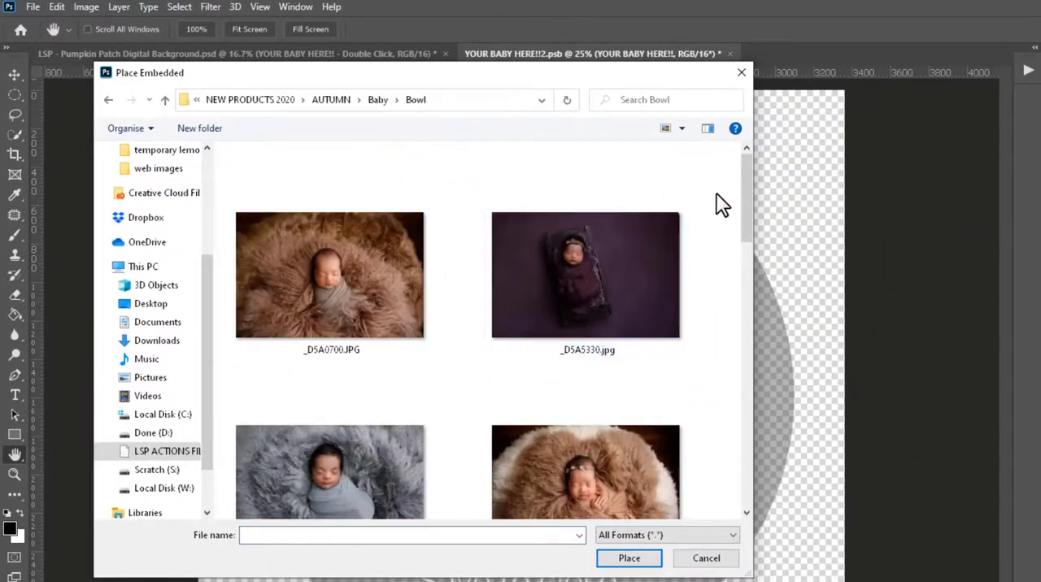
pyautogui.moveTo(745, 209); pyautogui.dragTo(737, 337)
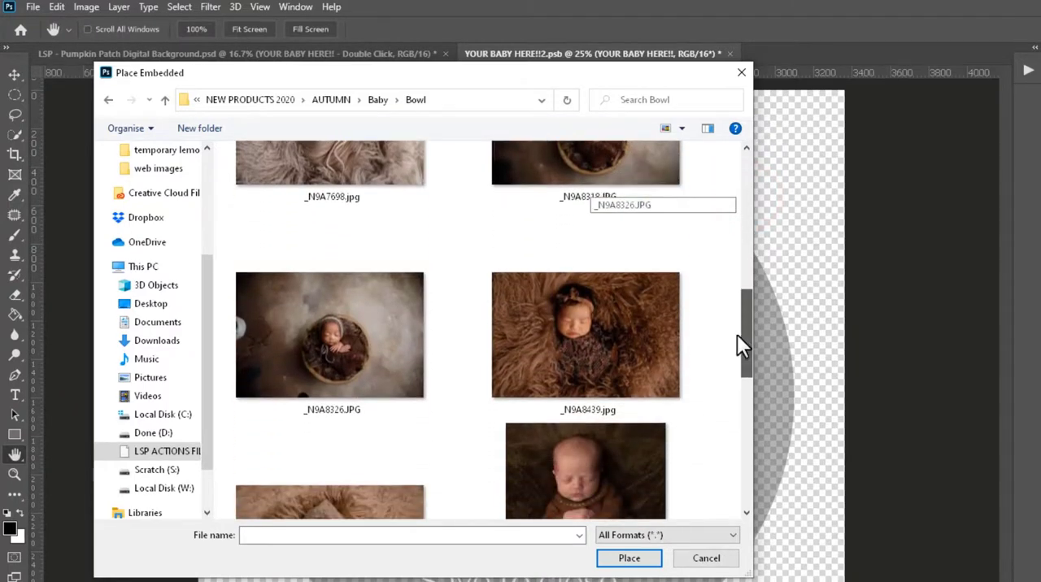
pyautogui.click(642, 363)
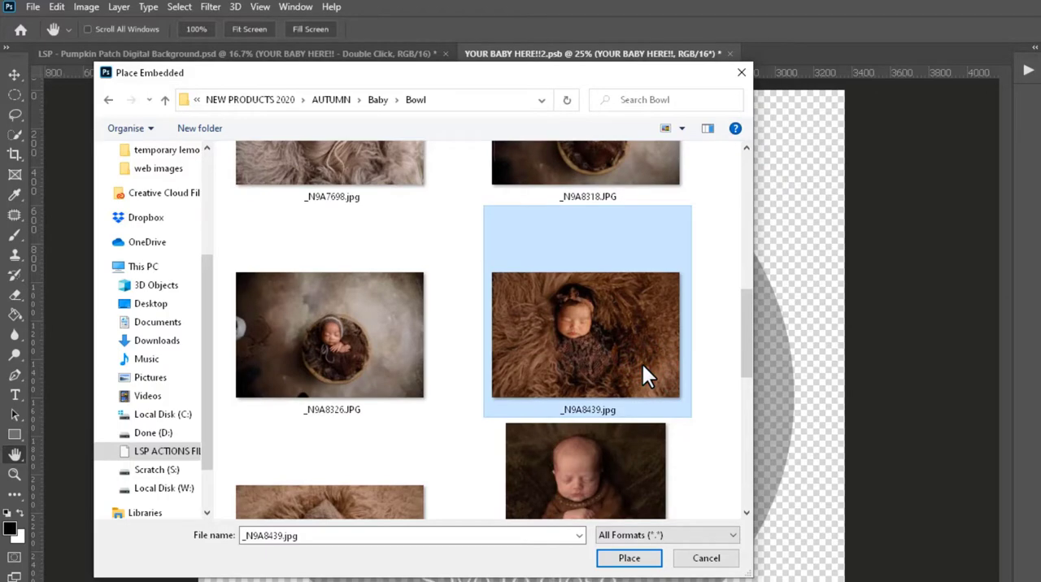
pyautogui.click(616, 556)
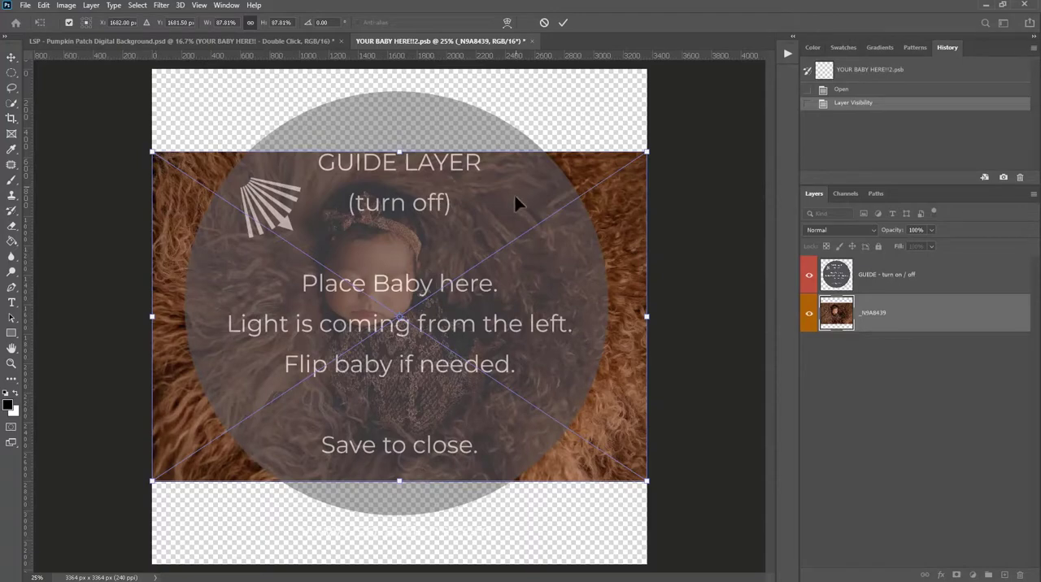
pyautogui.press('Return')
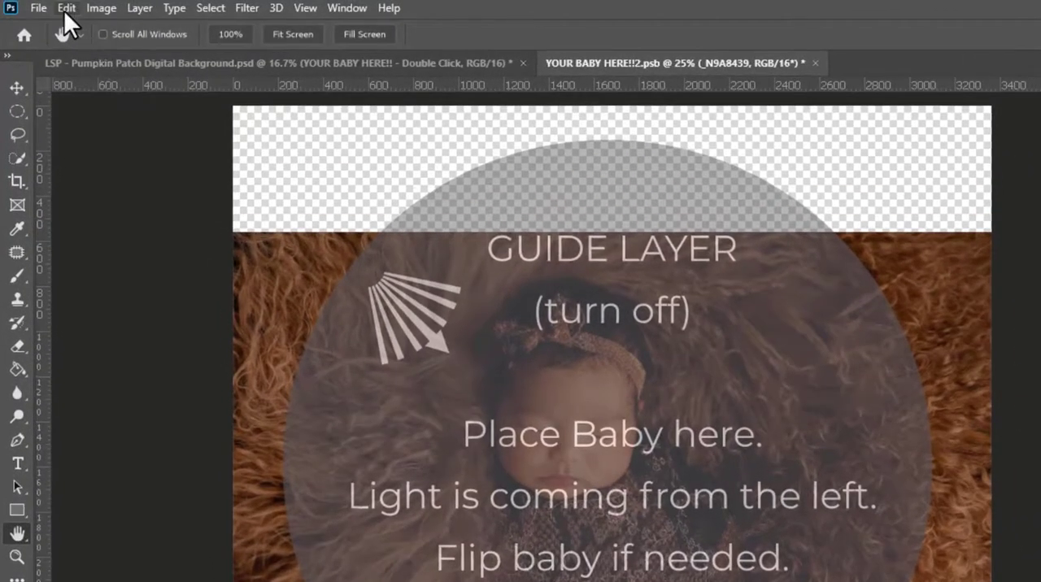
# - Free-transform the placed baby photo, enlarging it to about 110% and moving it over the guide circle
pyautogui.click(63, 10)
pyautogui.click(154, 399)
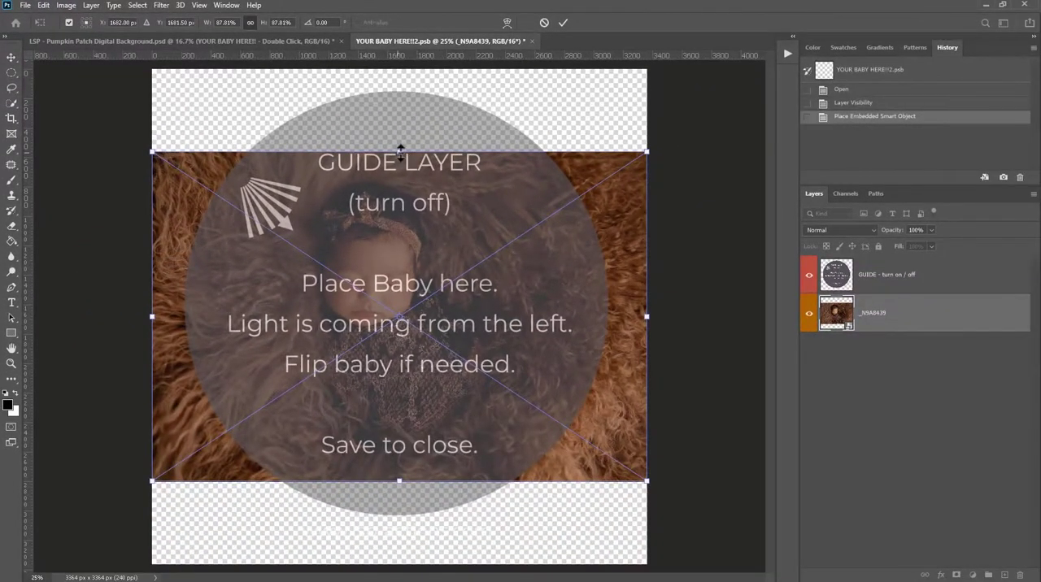
pyautogui.moveTo(400, 151); pyautogui.dragTo(399, 66)
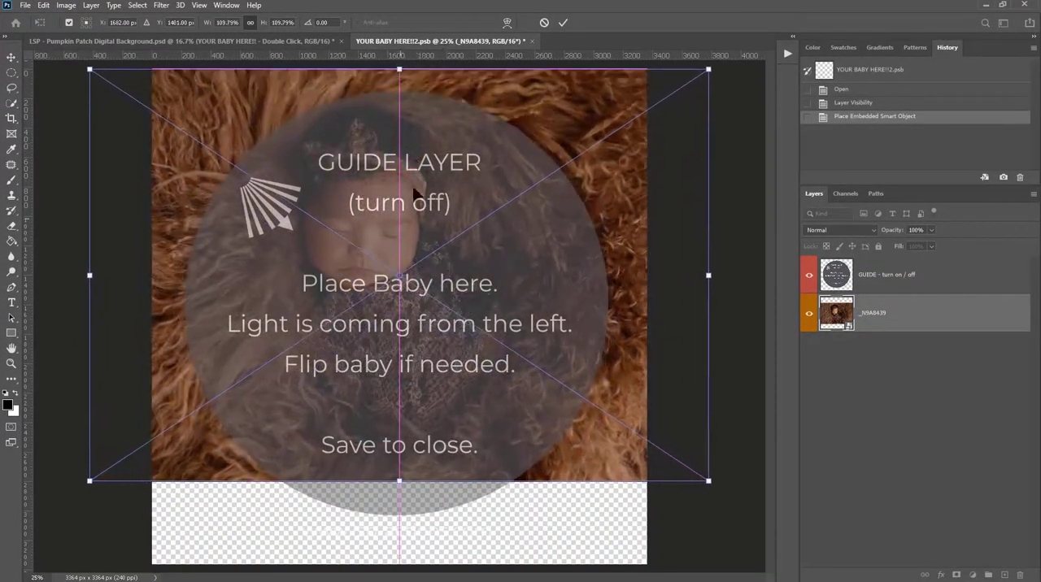
pyautogui.moveTo(419, 235); pyautogui.dragTo(438, 257)
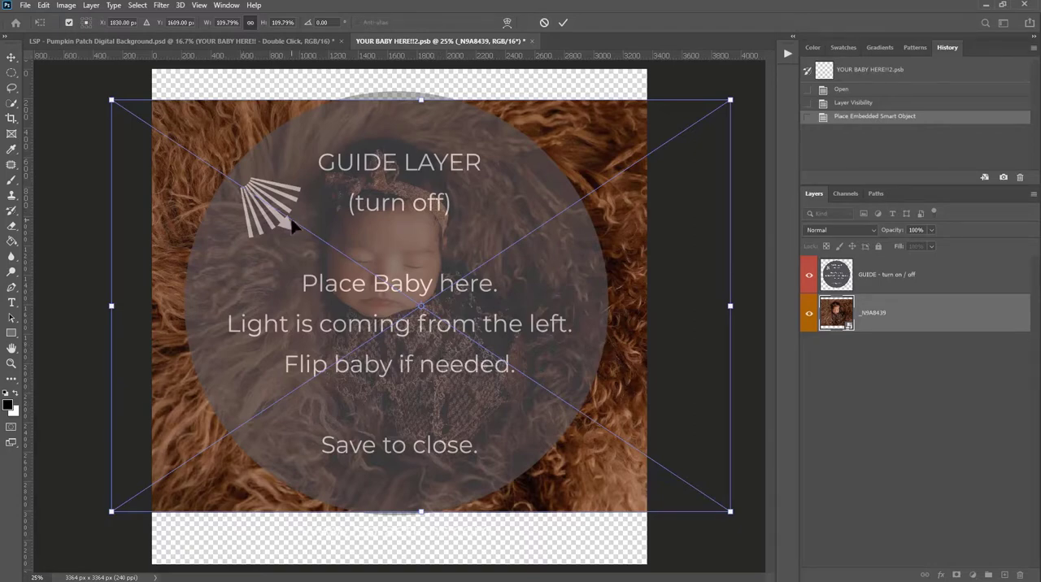
# - Flip the baby photo horizontally to match the guide's light direction and reposition it within the circle
pyautogui.rightClick(400, 223)
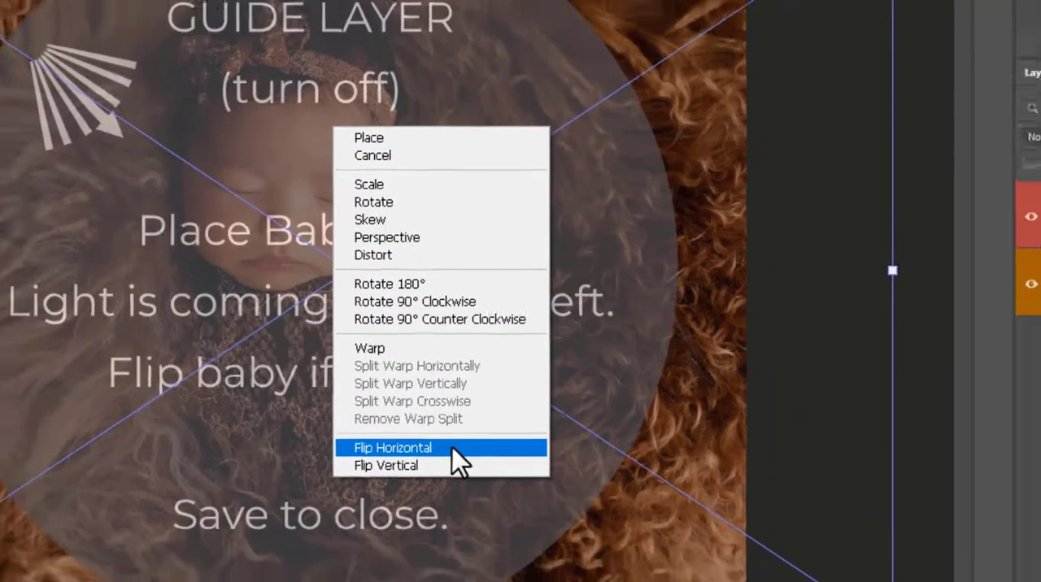
pyautogui.click(444, 465)
pyautogui.moveTo(500, 374); pyautogui.dragTo(457, 381)
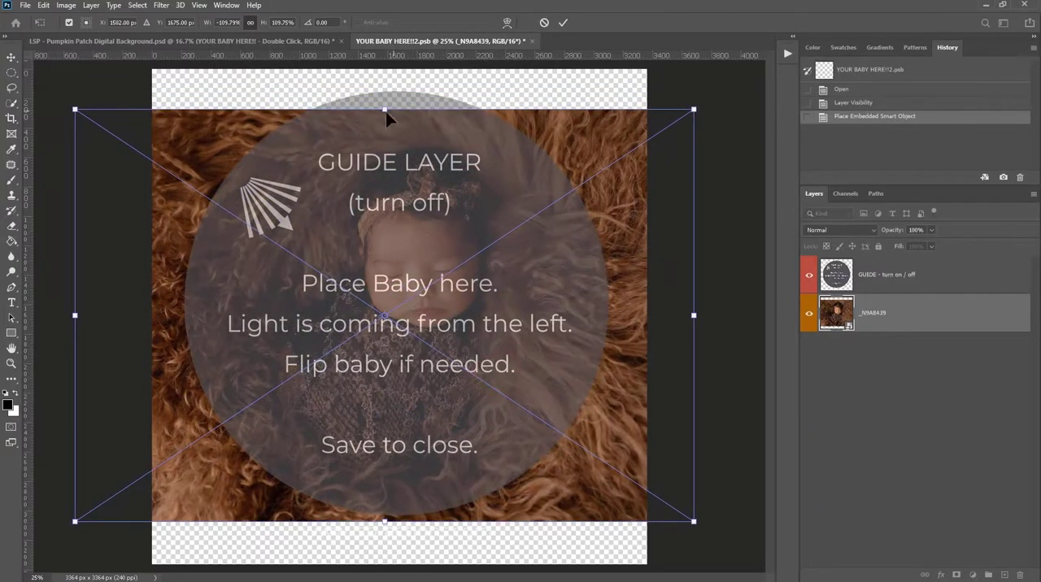
# - Enlarge the flipped photo to about 114.5%, rotate it slightly counterclockwise, and apply the transform
pyautogui.moveTo(385, 109); pyautogui.dragTo(381, 91)
pyautogui.moveTo(485, 252); pyautogui.dragTo(513, 253)
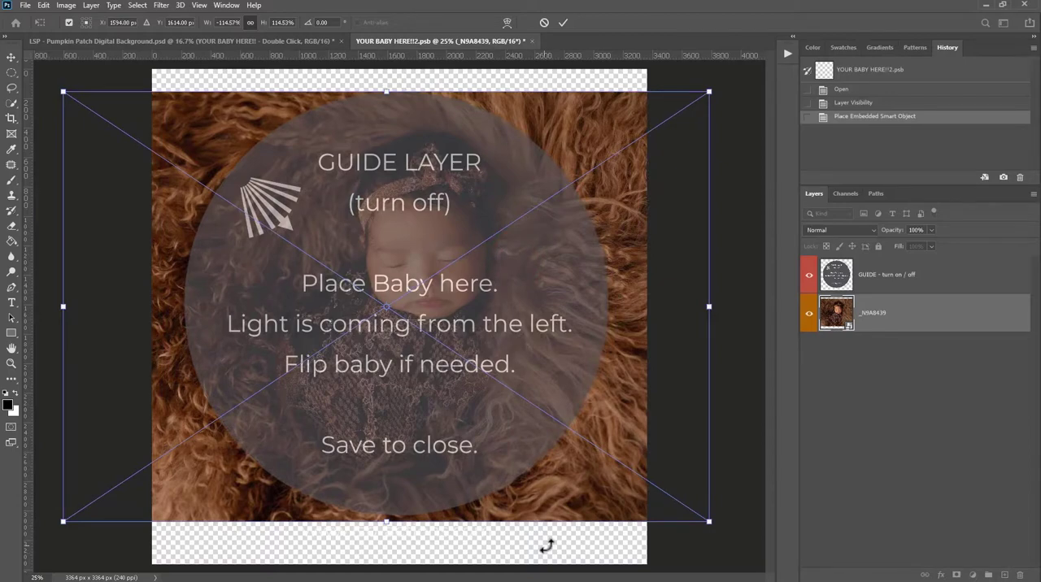
pyautogui.moveTo(546, 546)
pyautogui.mouseDown()
pyautogui.moveTo(540, 552)
pyautogui.moveTo(548, 541)
pyautogui.moveTo(594, 543)
pyautogui.moveTo(560, 546)
pyautogui.moveTo(587, 558)
pyautogui.moveTo(569, 547)
pyautogui.moveTo(539, 550)
pyautogui.moveTo(555, 545)
pyautogui.mouseUp()
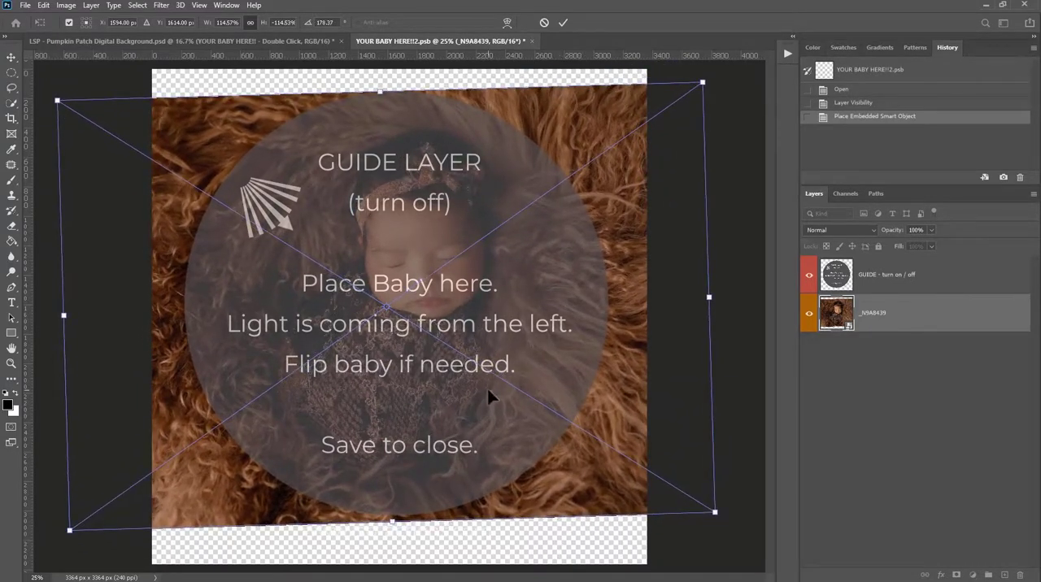
pyautogui.press('Return')
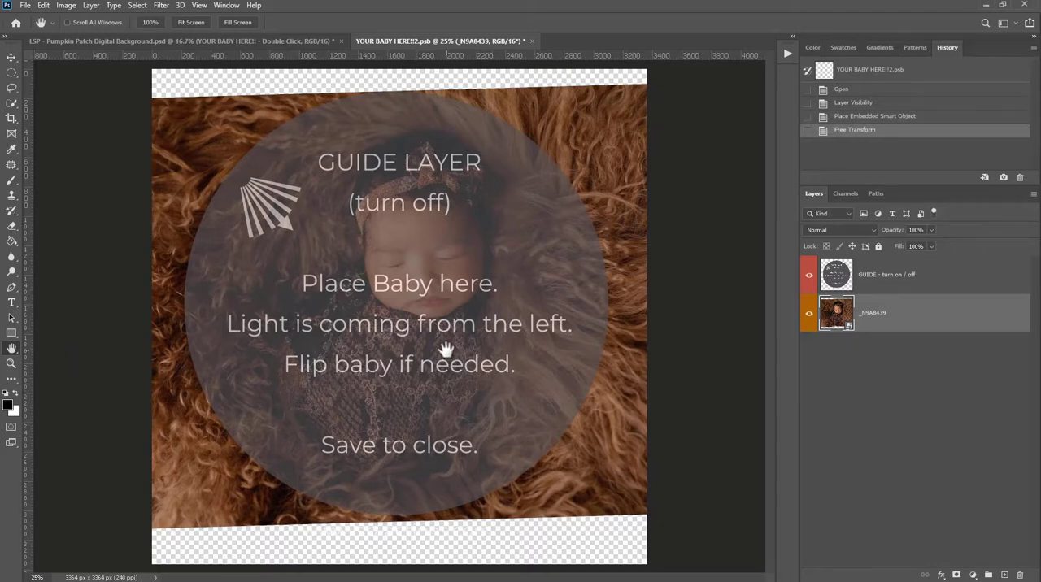
# - Hide the GUIDE - turn on / off layer, save the smart object contents, and close their document
pyautogui.click(808, 275)
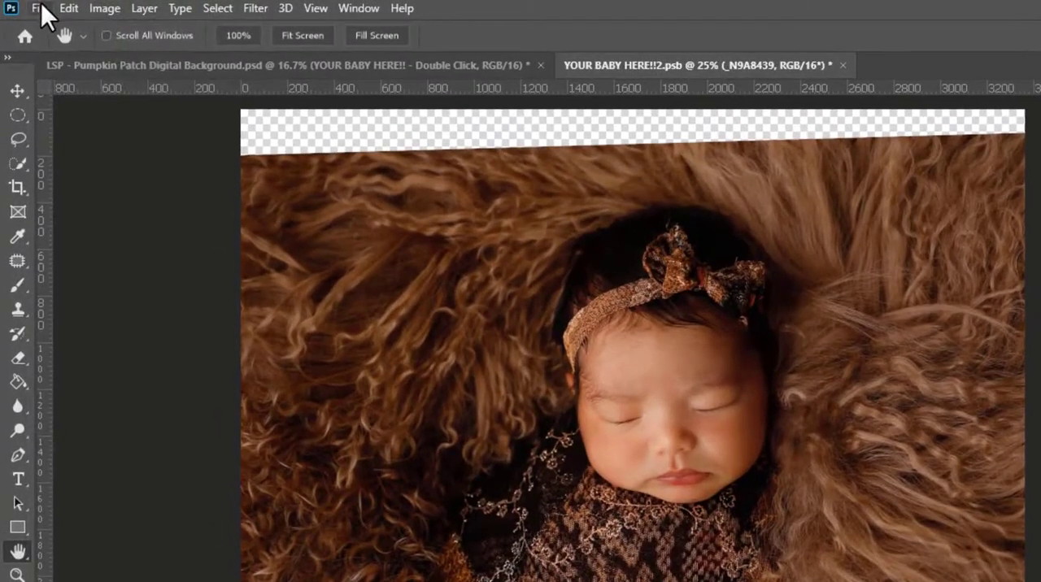
pyautogui.click(38, 7)
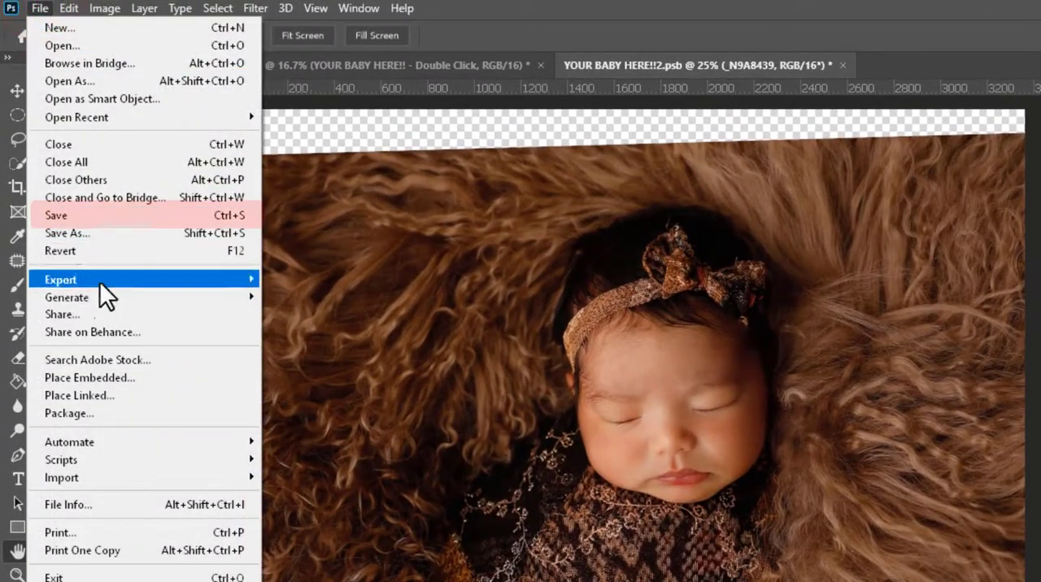
pyautogui.click(97, 218)
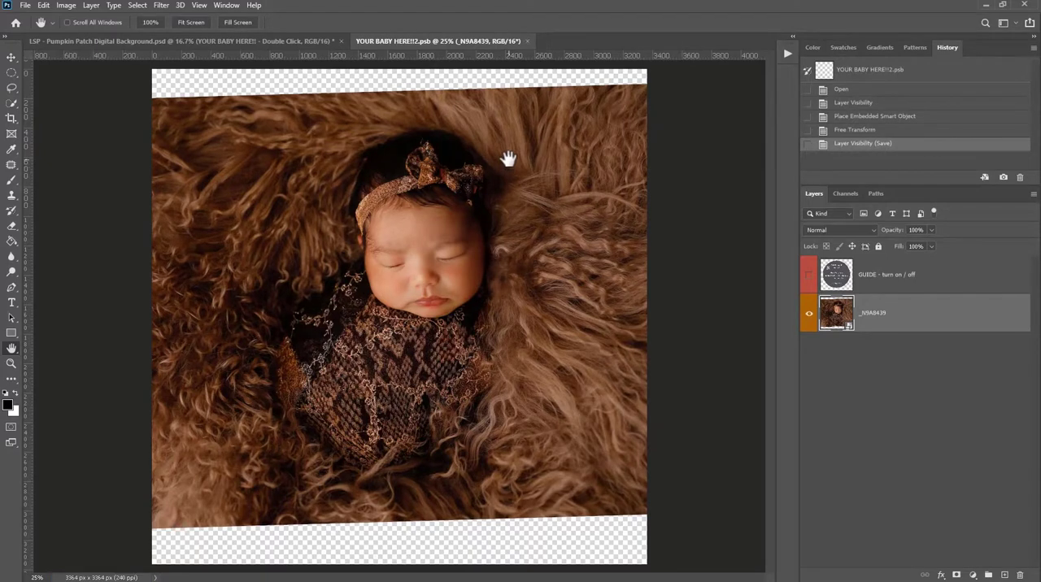
pyautogui.click(526, 40)
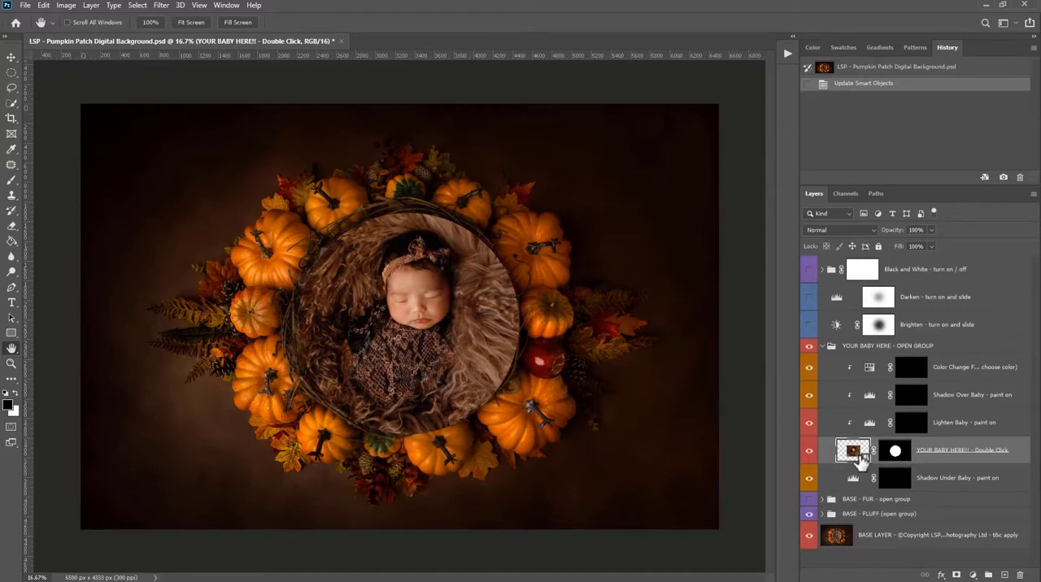
# - Target the layer mask of YOUR BABY HERE!! - Double Click with the Brush tool at 50% flow
pyautogui.click(895, 451)
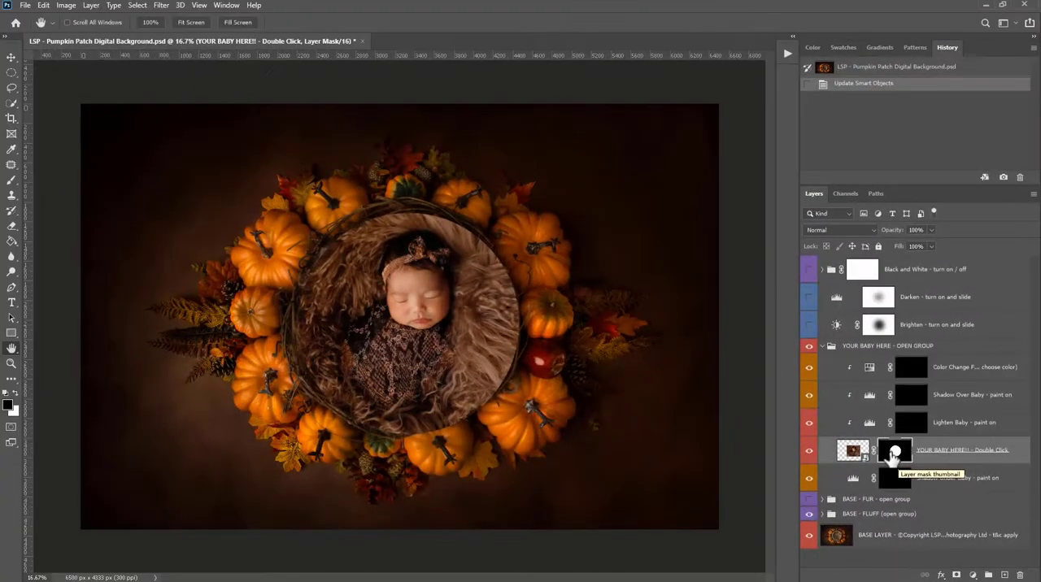
pyautogui.click(10, 180)
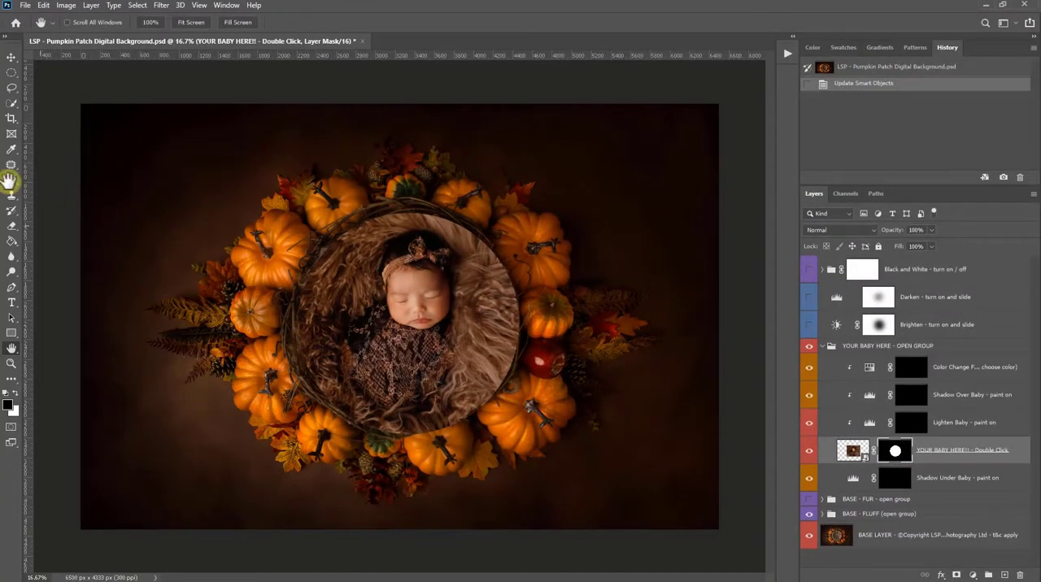
pyautogui.click(9, 182)
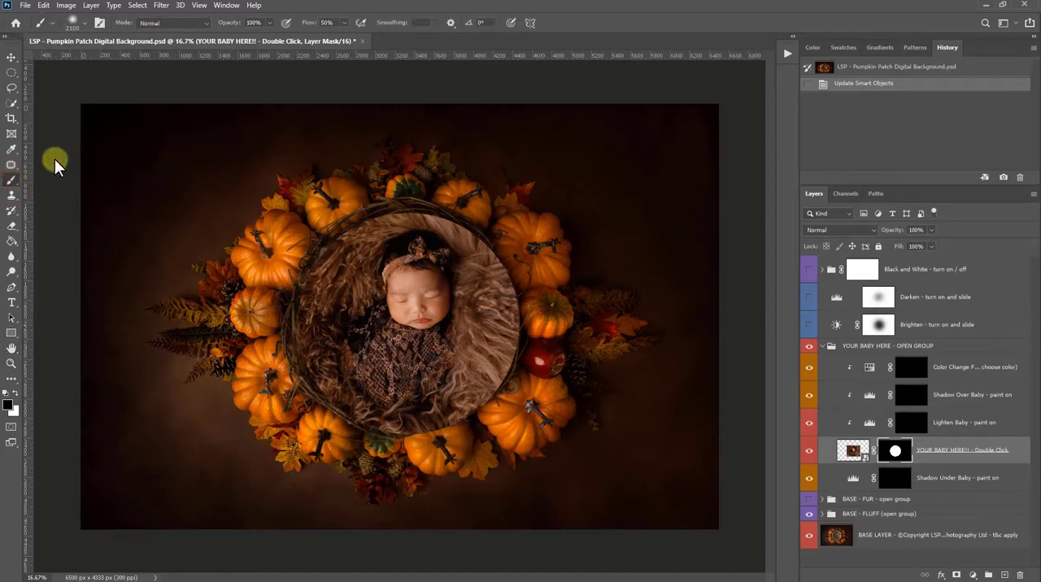
pyautogui.click(336, 22)
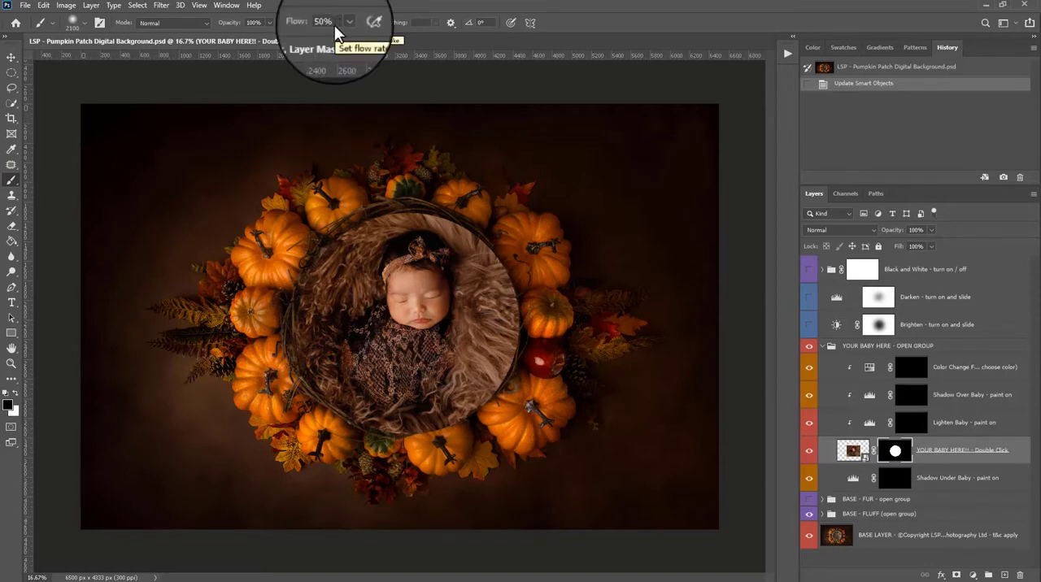
# - Configure a Soft Round brush with a size of 298 px and 0% hardness
pyautogui.rightClick(273, 125)
pyautogui.moveTo(397, 151); pyautogui.dragTo(442, 157)
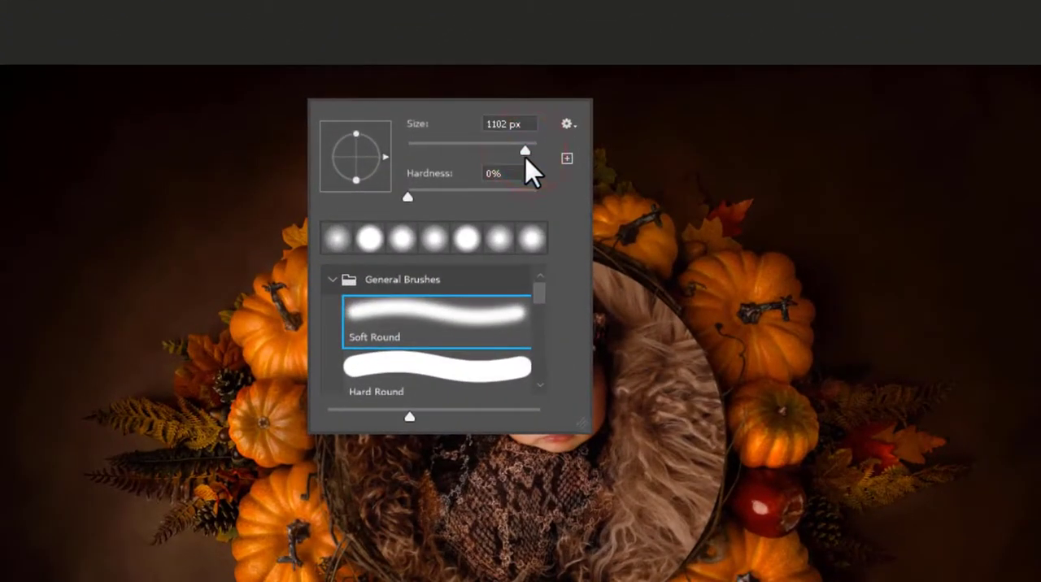
pyautogui.click(408, 198)
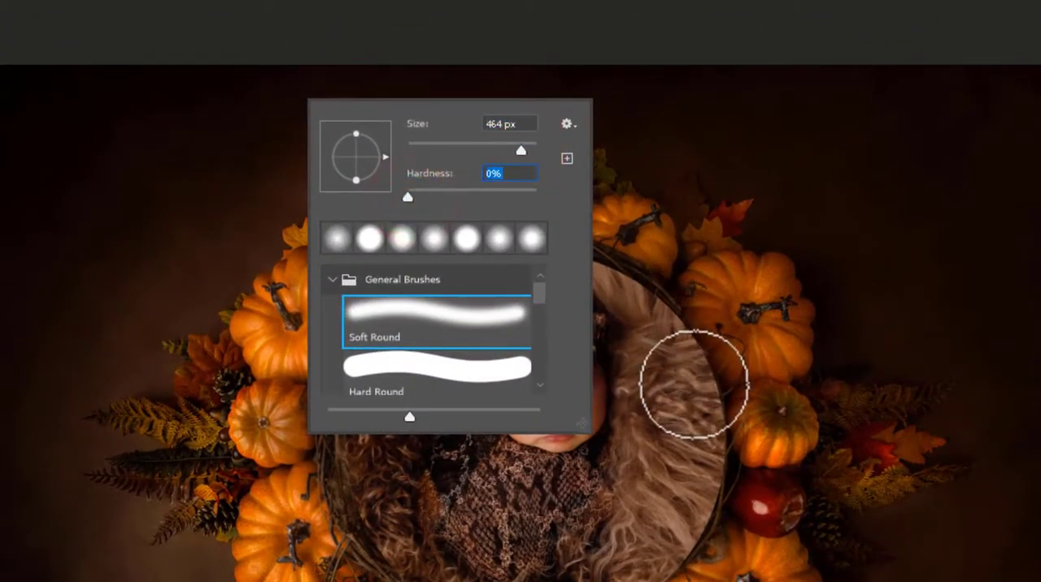
pyautogui.moveTo(429, 118); pyautogui.dragTo(277, 115)
pyautogui.moveTo(375, 111); pyautogui.dragTo(291, 100)
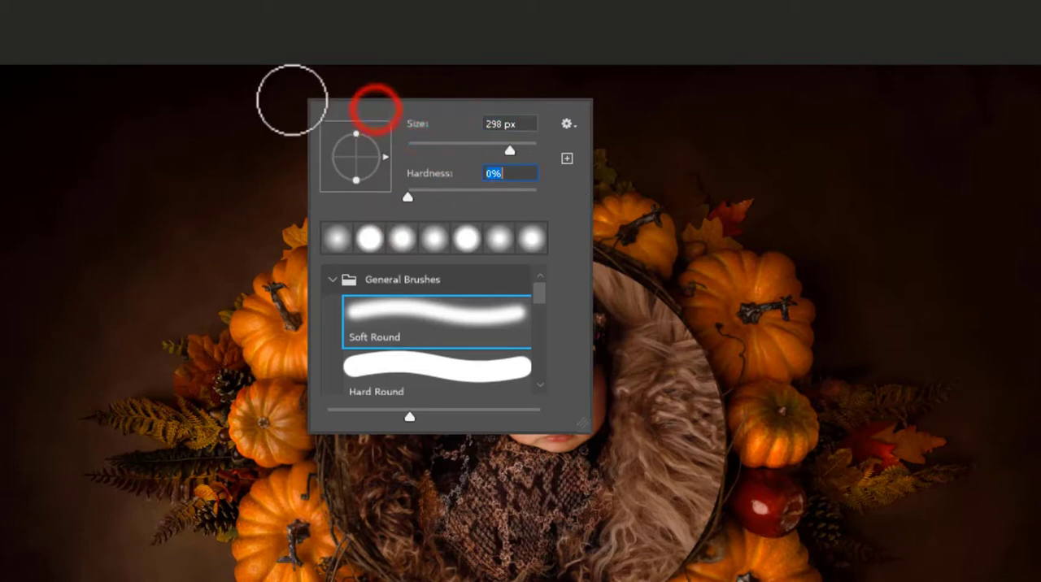
pyautogui.click(379, 102)
pyautogui.click(377, 110)
pyautogui.rightClick(146, 128)
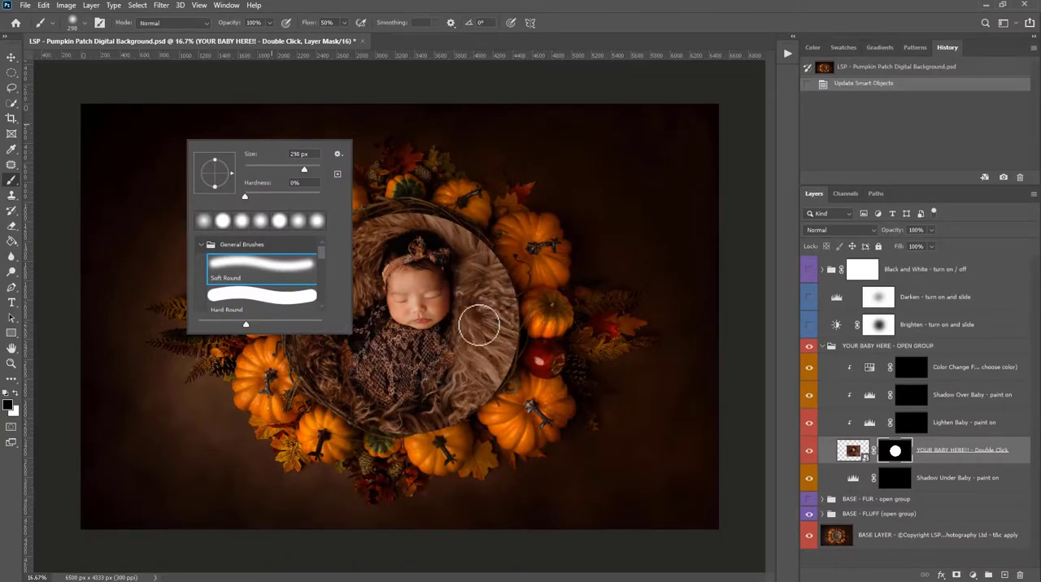
pyautogui.click(488, 320)
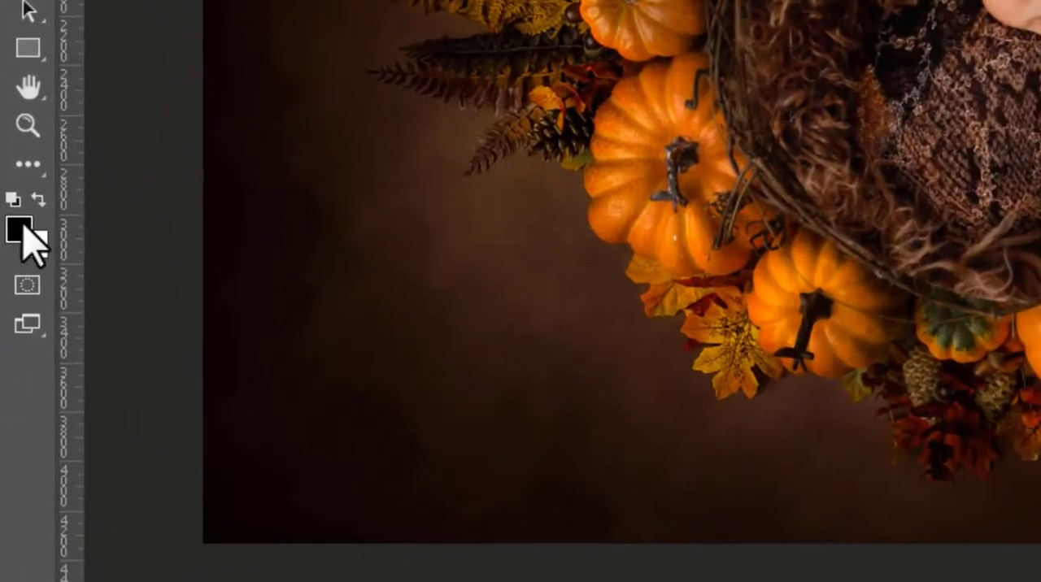
# - Try painting white on the baby layer's mask around the left rim of the nest, and undo the stroke
pyautogui.click(38, 200)
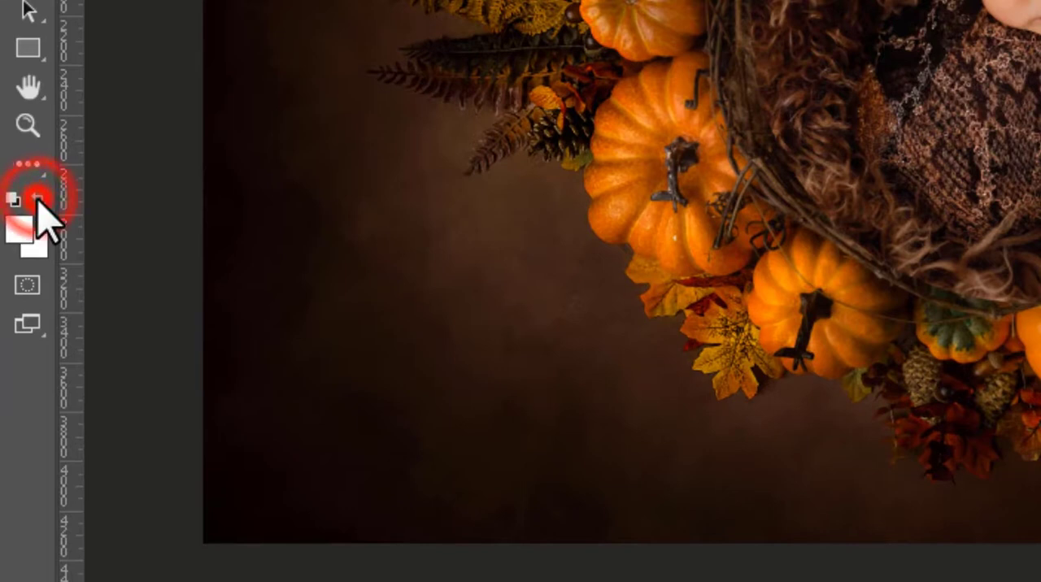
pyautogui.click(38, 200)
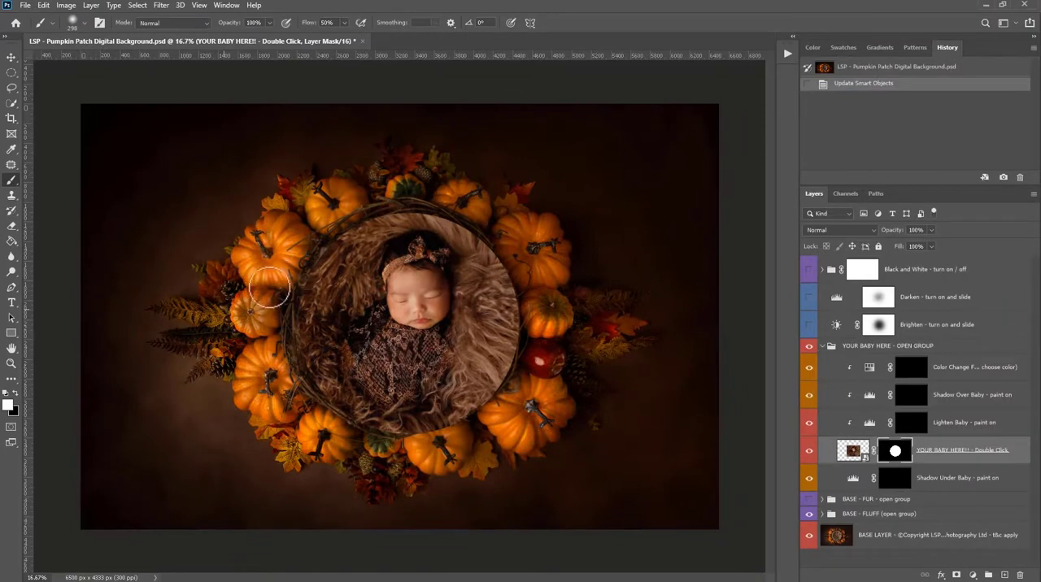
pyautogui.keyDown('alt'); pyautogui.moveTo(273, 267); pyautogui.dragTo(259, 267); pyautogui.keyUp('alt')
pyautogui.moveTo(319, 249)
pyautogui.mouseDown()
pyautogui.moveTo(272, 270)
pyautogui.moveTo(231, 256)
pyautogui.moveTo(439, 210)
pyautogui.moveTo(401, 186)
pyautogui.moveTo(544, 277)
pyautogui.moveTo(533, 324)
pyautogui.moveTo(316, 435)
pyautogui.moveTo(384, 434)
pyautogui.mouseUp()
pyautogui.hotkey('ctrl', 'z')
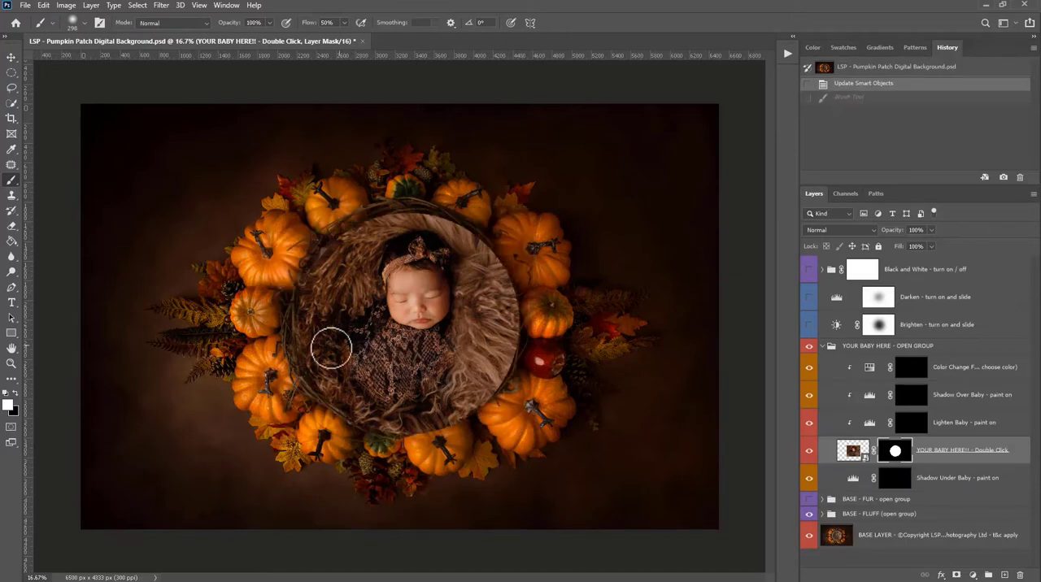
# - Try painting black on the baby layer's mask across the fur and the baby, and undo the stroke
pyautogui.click(16, 397)
pyautogui.moveTo(315, 281)
pyautogui.mouseDown()
pyautogui.moveTo(466, 284)
pyautogui.moveTo(518, 300)
pyautogui.moveTo(437, 327)
pyautogui.moveTo(450, 345)
pyautogui.moveTo(339, 335)
pyautogui.moveTo(309, 305)
pyautogui.moveTo(390, 297)
pyautogui.moveTo(366, 311)
pyautogui.moveTo(505, 307)
pyautogui.moveTo(408, 333)
pyautogui.mouseUp()
pyautogui.hotkey('ctrl', 'z')
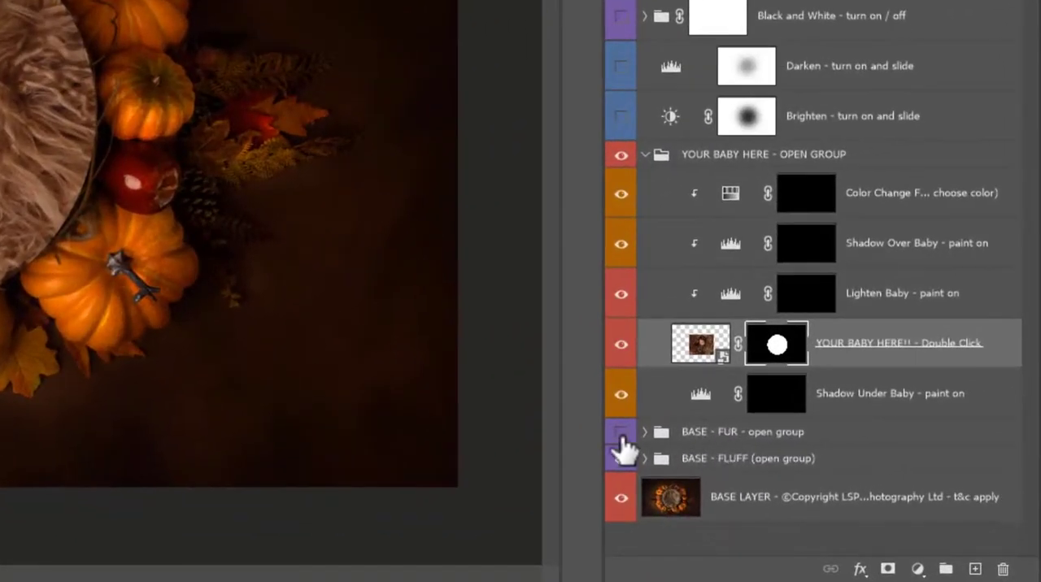
# - Show the BASE - FUR group and paint black with the Brush tool on the baby layer's mask around the nest's rim
pyautogui.click(622, 434)
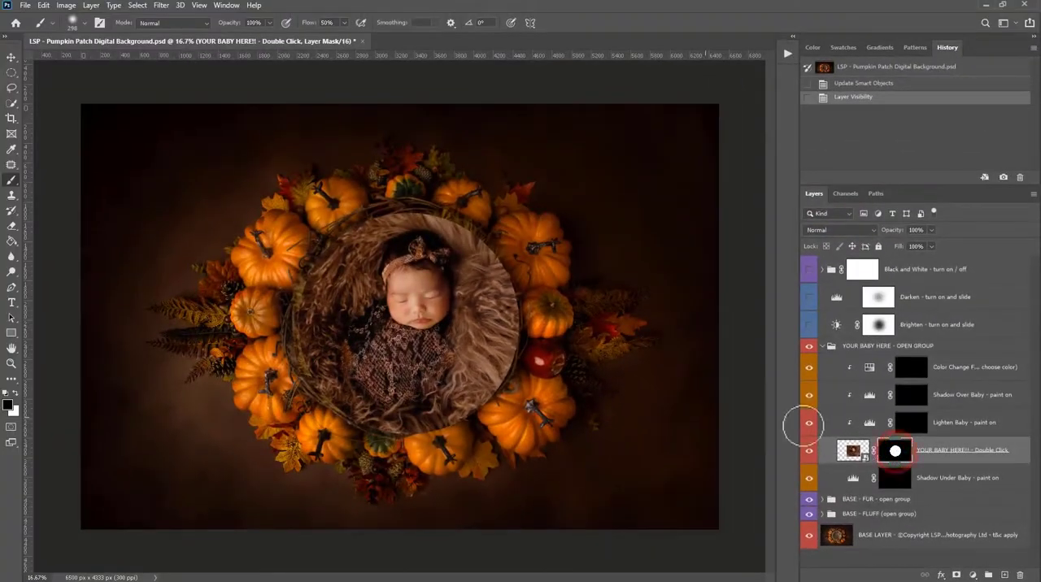
pyautogui.press('z')
pyautogui.click(492, 340)
pyautogui.moveTo(496, 343); pyautogui.dragTo(509, 344)
pyautogui.moveTo(511, 337); pyautogui.dragTo(516, 341)
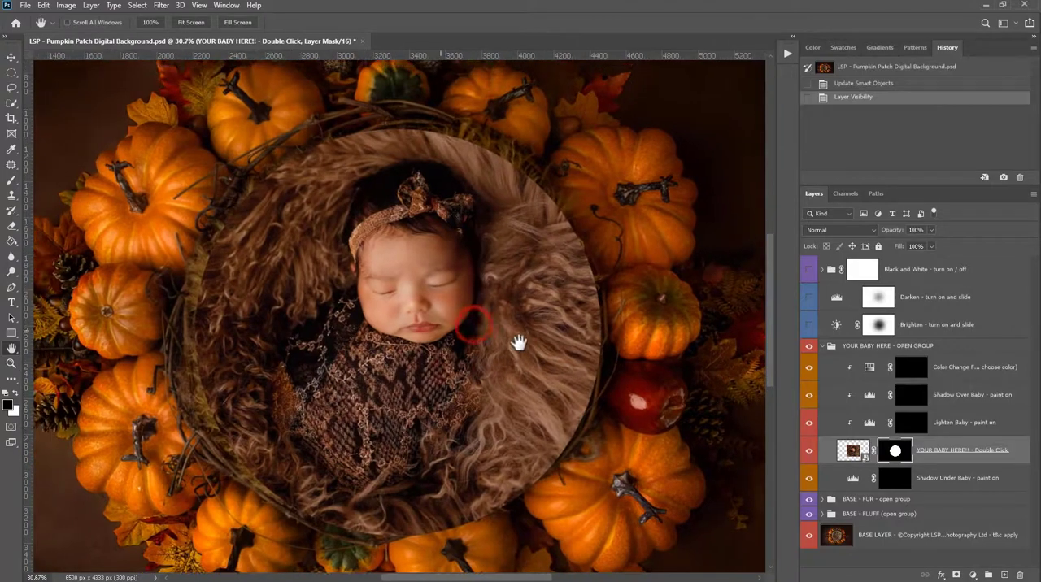
pyautogui.click(15, 180)
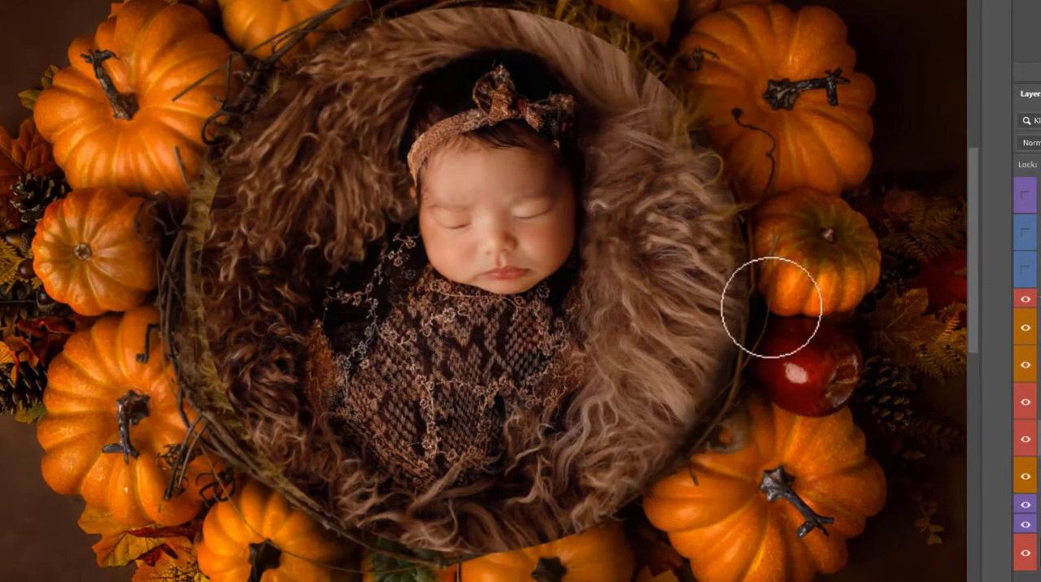
pyautogui.moveTo(676, 83)
pyautogui.mouseDown()
pyautogui.moveTo(659, 50)
pyautogui.moveTo(618, 38)
pyautogui.moveTo(598, 14)
pyautogui.moveTo(503, 2)
pyautogui.moveTo(455, 26)
pyautogui.moveTo(358, 7)
pyautogui.moveTo(237, 106)
pyautogui.moveTo(208, 155)
pyautogui.moveTo(223, 150)
pyautogui.moveTo(200, 208)
pyautogui.moveTo(207, 354)
pyautogui.moveTo(240, 409)
pyautogui.moveTo(227, 447)
pyautogui.moveTo(265, 505)
pyautogui.moveTo(433, 570)
pyautogui.moveTo(527, 551)
pyautogui.moveTo(553, 562)
pyautogui.moveTo(615, 543)
pyautogui.moveTo(545, 540)
pyautogui.moveTo(525, 547)
pyautogui.moveTo(554, 549)
pyautogui.moveTo(504, 554)
pyautogui.moveTo(649, 523)
pyautogui.mouseUp()
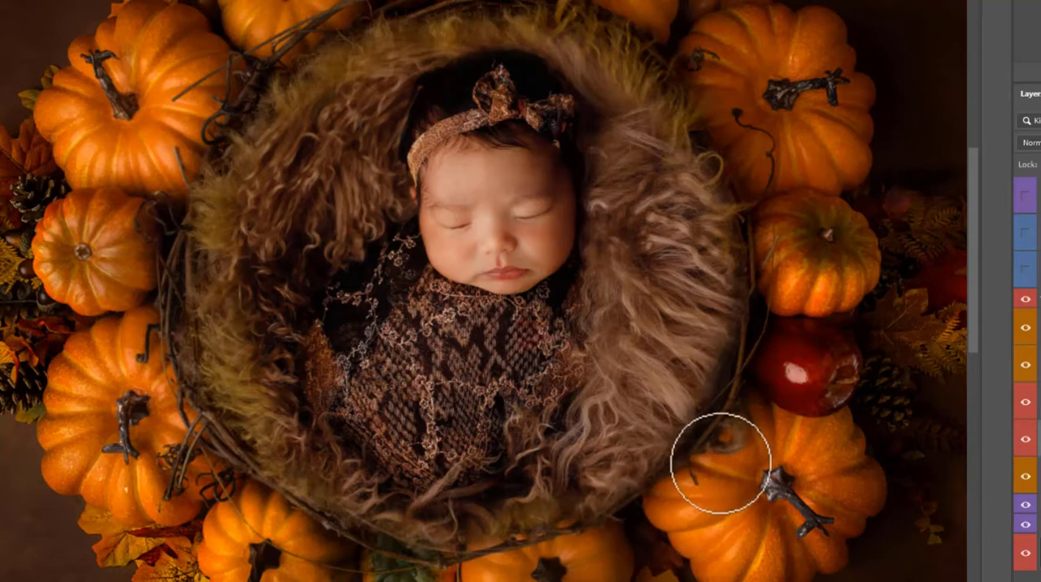
# - Reduce the brush size to 180 px and paint black on the baby layer's mask along the fur edge beside the apple
pyautogui.rightClick(739, 385)
pyautogui.moveTo(899, 396); pyautogui.dragTo(891, 395)
pyautogui.moveTo(723, 397)
pyautogui.mouseDown()
pyautogui.moveTo(732, 399)
pyautogui.moveTo(726, 386)
pyautogui.mouseUp()
pyautogui.moveTo(730, 362)
pyautogui.mouseDown()
pyautogui.moveTo(772, 383)
pyautogui.moveTo(731, 348)
pyautogui.moveTo(741, 370)
pyautogui.mouseUp()
pyautogui.moveTo(726, 345)
pyautogui.mouseDown()
pyautogui.moveTo(758, 368)
pyautogui.moveTo(757, 350)
pyautogui.mouseUp()
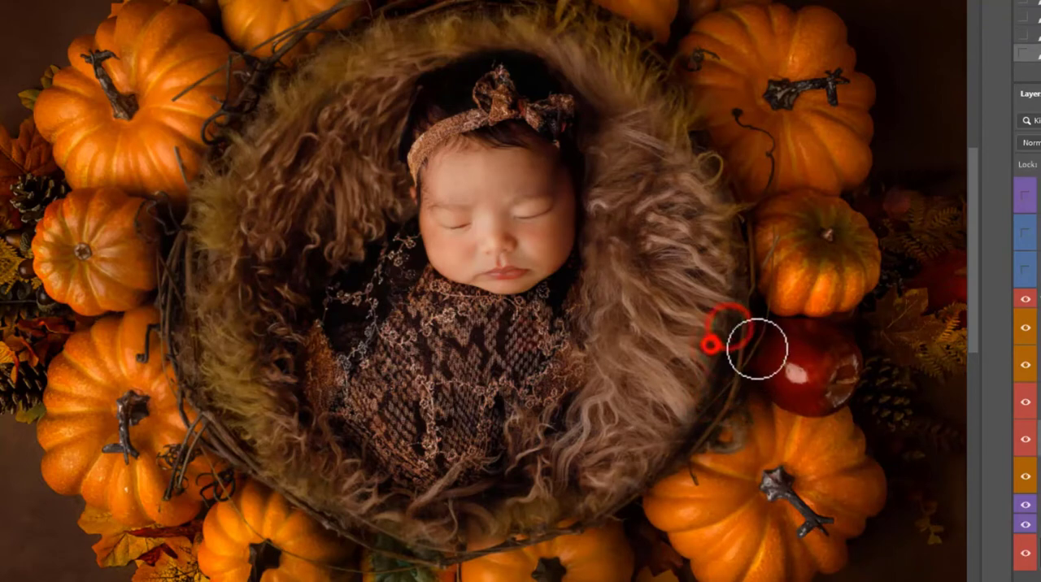
pyautogui.moveTo(734, 295); pyautogui.dragTo(799, 309)
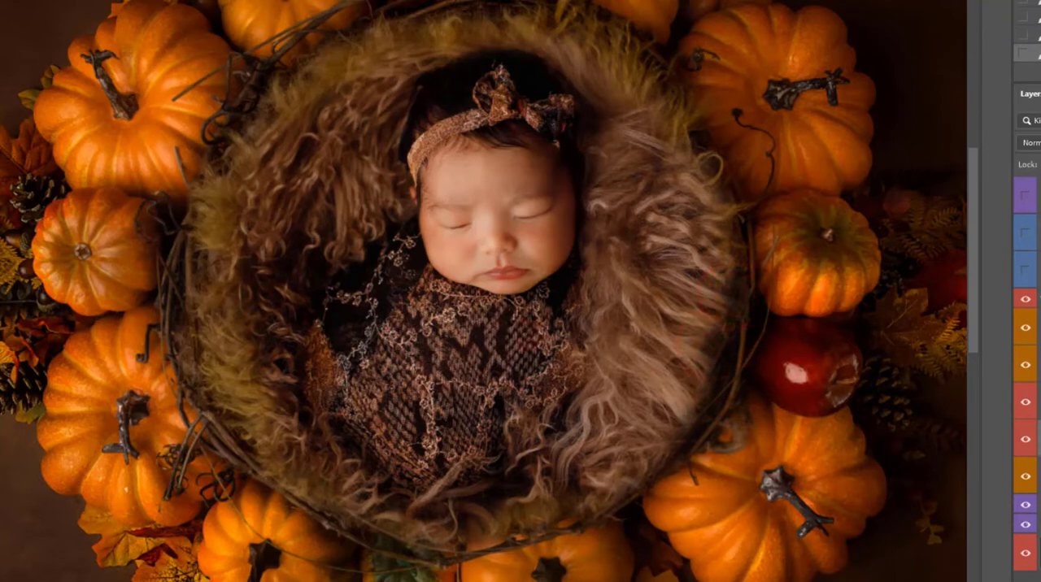
# - Blend the whole right side of the fur by painting black on the baby layer's mask from the upper rim down to the lower rim
pyautogui.moveTo(643, 107)
pyautogui.mouseDown()
pyautogui.moveTo(705, 115)
pyautogui.moveTo(687, 144)
pyautogui.moveTo(756, 194)
pyautogui.mouseUp()
pyautogui.moveTo(711, 227)
pyautogui.mouseDown()
pyautogui.moveTo(770, 250)
pyautogui.moveTo(756, 293)
pyautogui.moveTo(732, 290)
pyautogui.moveTo(767, 333)
pyautogui.mouseUp()
pyautogui.moveTo(697, 342); pyautogui.dragTo(733, 386)
pyautogui.moveTo(698, 345); pyautogui.dragTo(706, 422)
pyautogui.moveTo(688, 385)
pyautogui.mouseDown()
pyautogui.moveTo(693, 419)
pyautogui.moveTo(674, 458)
pyautogui.moveTo(669, 431)
pyautogui.moveTo(671, 470)
pyautogui.moveTo(626, 475)
pyautogui.moveTo(623, 505)
pyautogui.mouseUp()
pyautogui.moveTo(637, 458)
pyautogui.mouseDown()
pyautogui.moveTo(671, 471)
pyautogui.moveTo(603, 478)
pyautogui.mouseUp()
pyautogui.moveTo(602, 480); pyautogui.dragTo(594, 486)
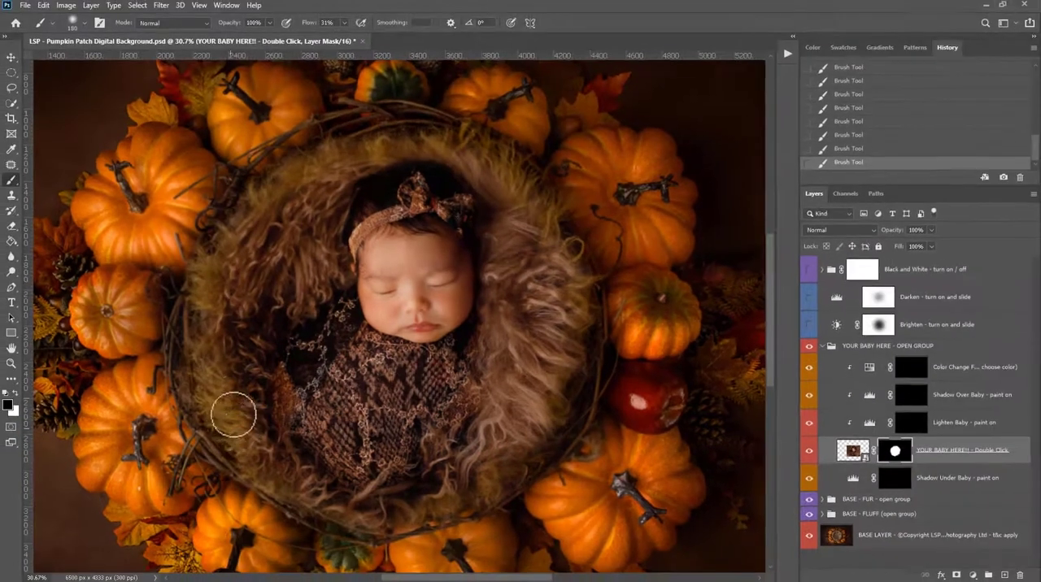
# - Paint black on the baby layer's mask along the upper-left and upper edges of the fur above the baby's head
pyautogui.moveTo(270, 204); pyautogui.dragTo(221, 258)
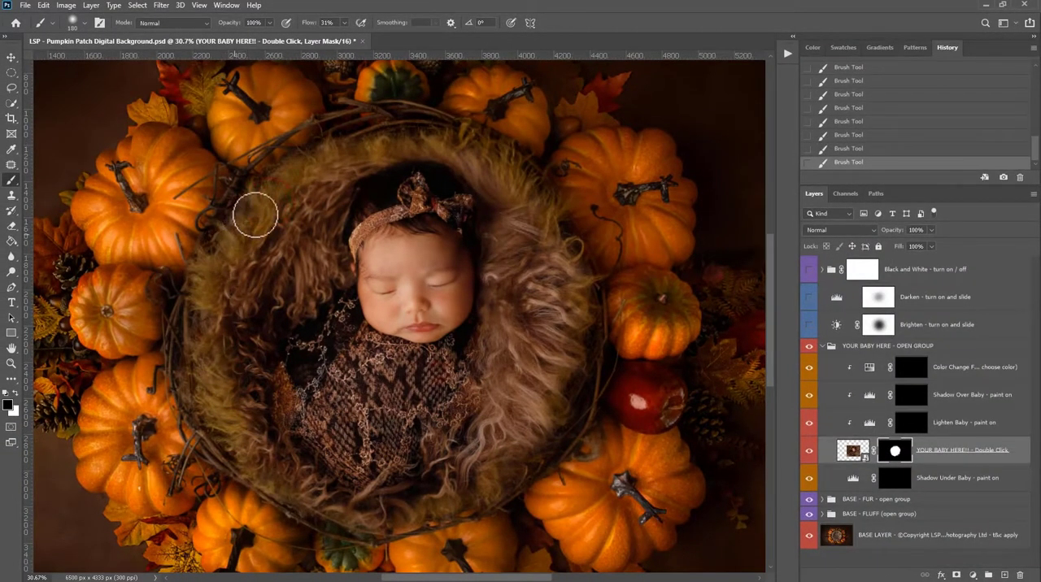
pyautogui.moveTo(277, 193)
pyautogui.mouseDown()
pyautogui.moveTo(307, 173)
pyautogui.moveTo(351, 165)
pyautogui.mouseUp()
pyautogui.rightClick(364, 160)
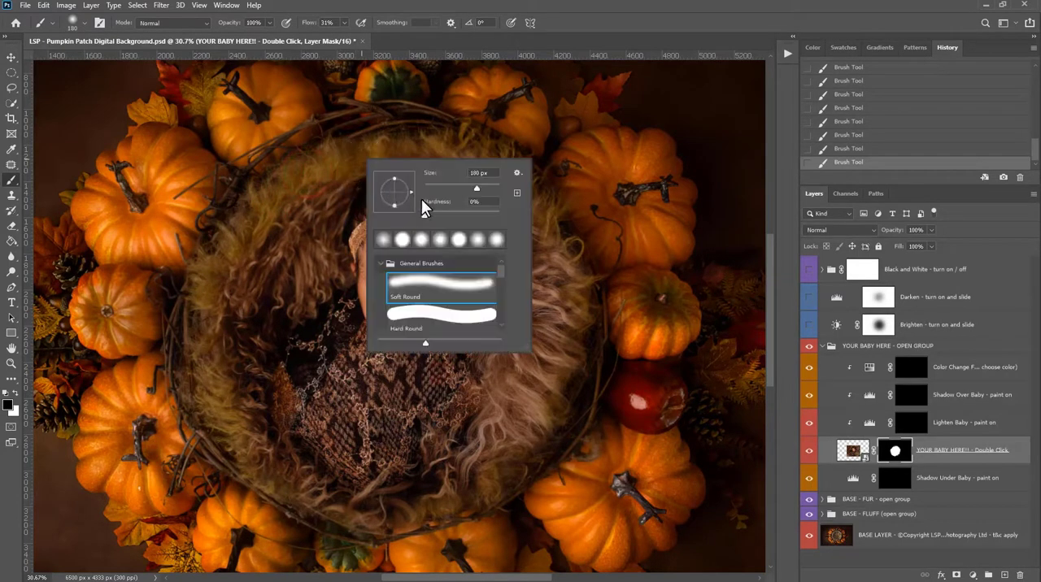
pyautogui.click(355, 140)
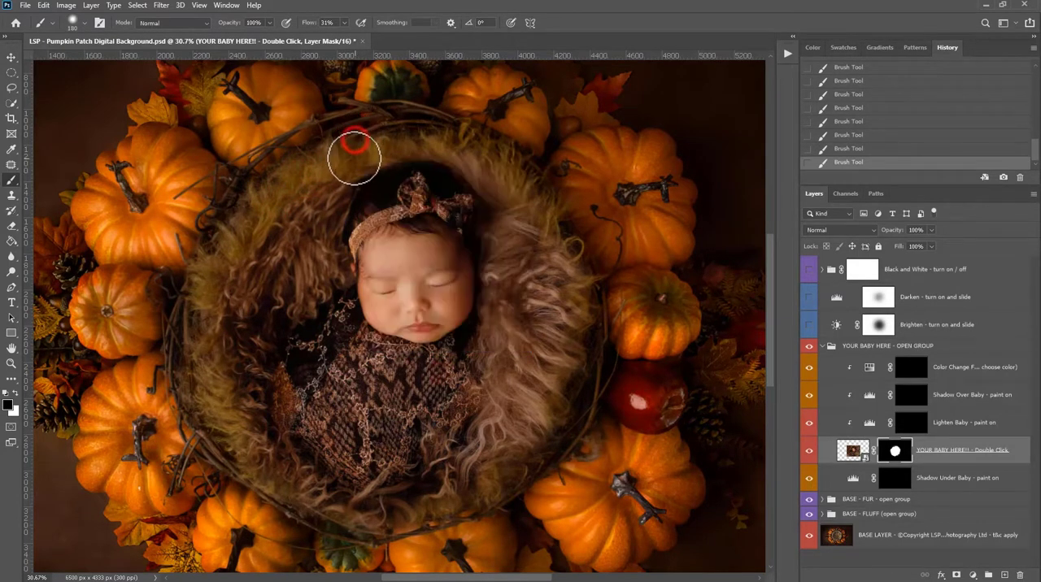
pyautogui.click(354, 164)
pyautogui.moveTo(365, 157)
pyautogui.mouseDown()
pyautogui.moveTo(460, 150)
pyautogui.moveTo(457, 132)
pyautogui.moveTo(479, 168)
pyautogui.moveTo(483, 138)
pyautogui.mouseUp()
pyautogui.click(507, 196)
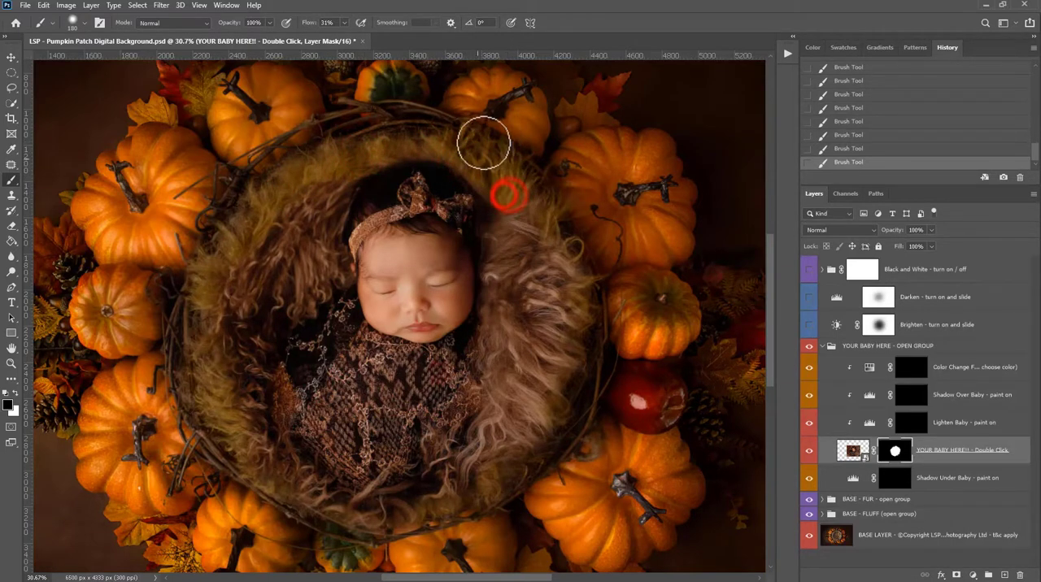
# - Dab black on the baby layer's mask from the fur above the headband around and down the left rim
pyautogui.click(431, 140)
pyautogui.click(405, 130)
pyautogui.click(396, 135)
pyautogui.click(385, 144)
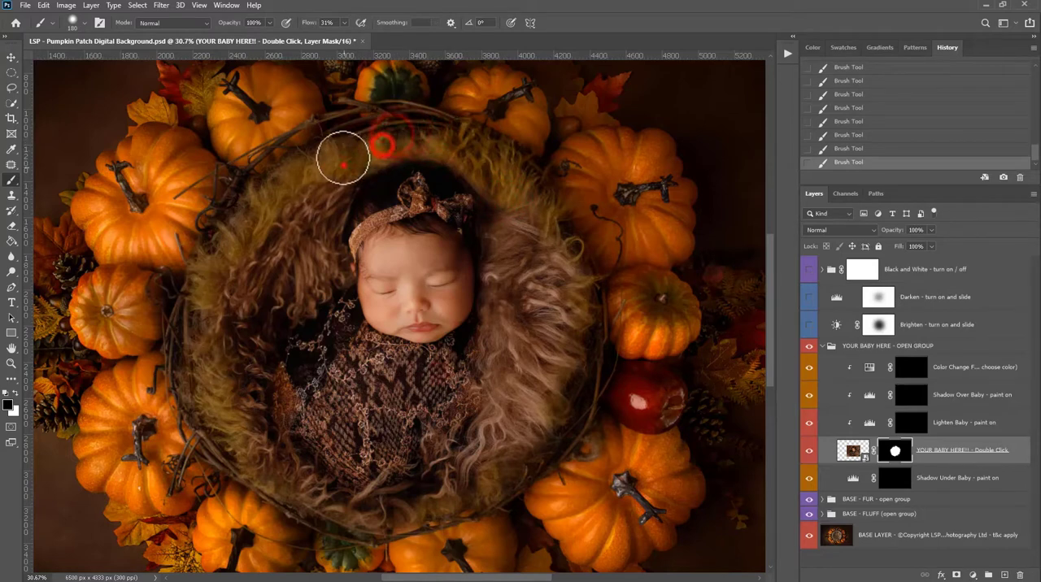
pyautogui.click(344, 167)
pyautogui.click(322, 170)
pyautogui.click(301, 174)
pyautogui.click(242, 234)
pyautogui.click(203, 288)
pyautogui.click(188, 347)
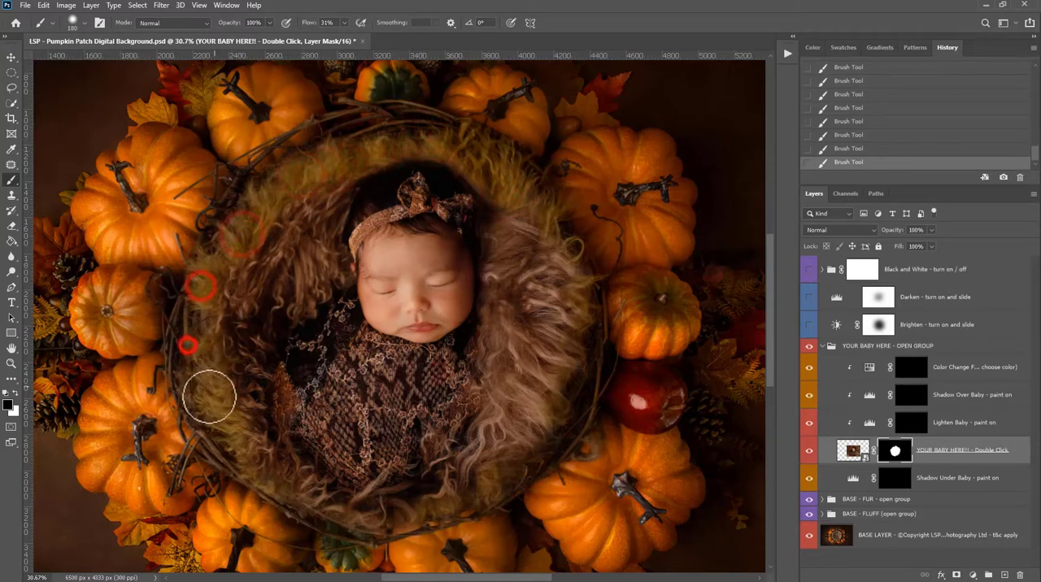
pyautogui.click(211, 396)
# - Dab black on the baby layer's mask up the right rim, from beside the apple to the upper-right fur
pyautogui.click(566, 379)
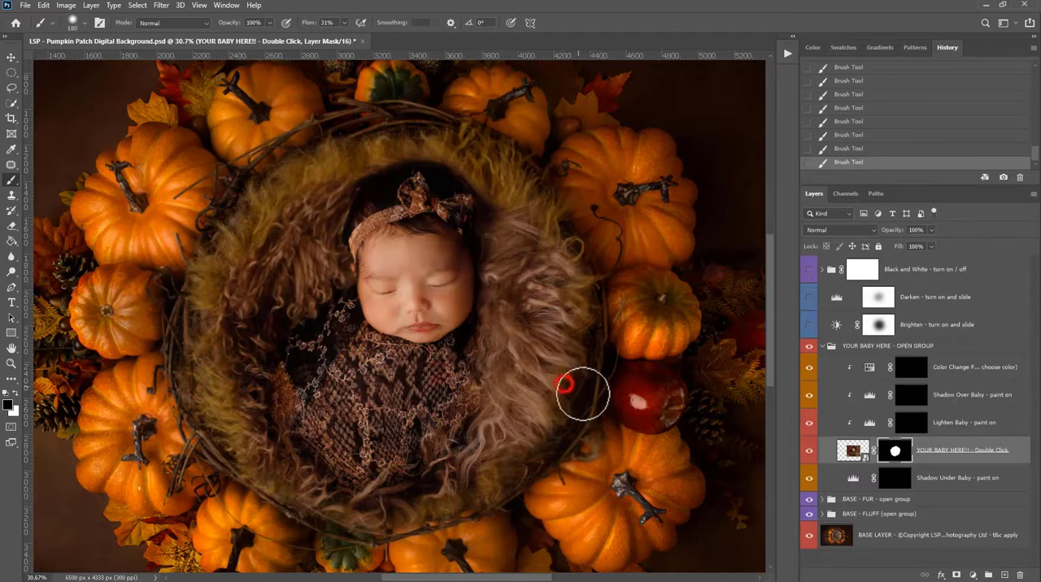
pyautogui.click(572, 390)
pyautogui.click(579, 396)
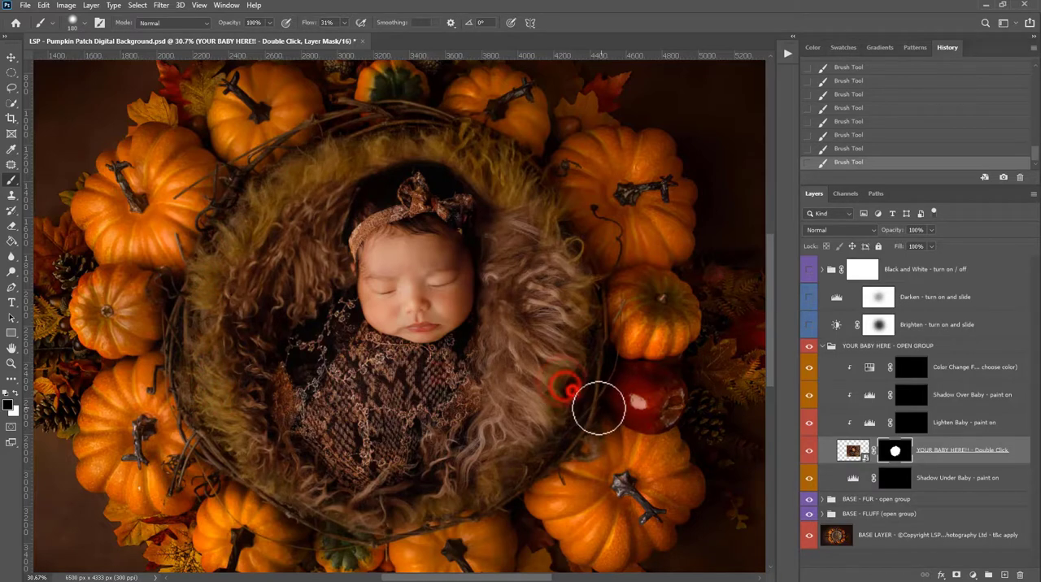
pyautogui.click(587, 406)
pyautogui.click(593, 375)
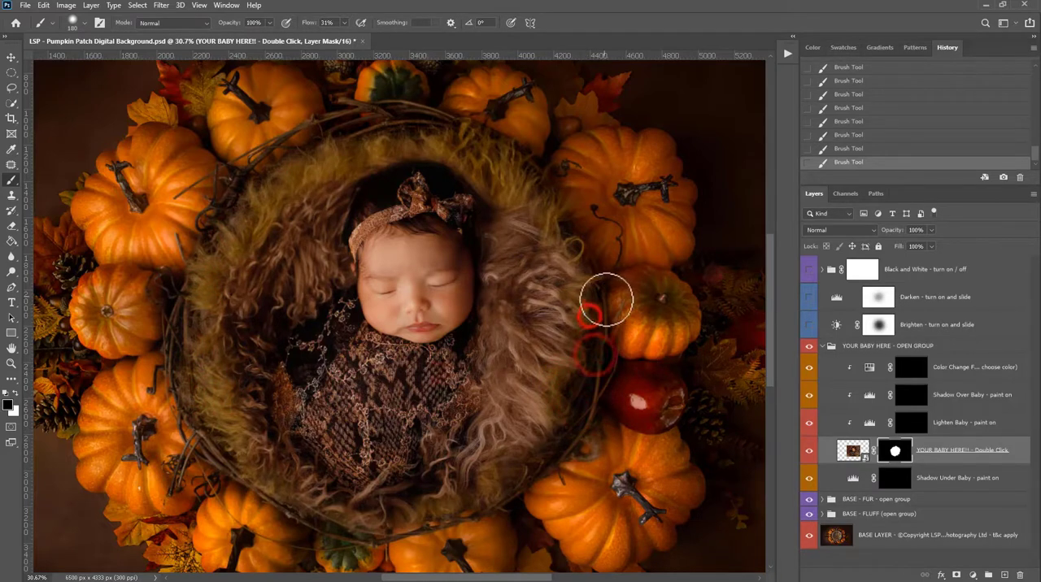
pyautogui.click(599, 296)
pyautogui.click(586, 258)
pyautogui.click(548, 231)
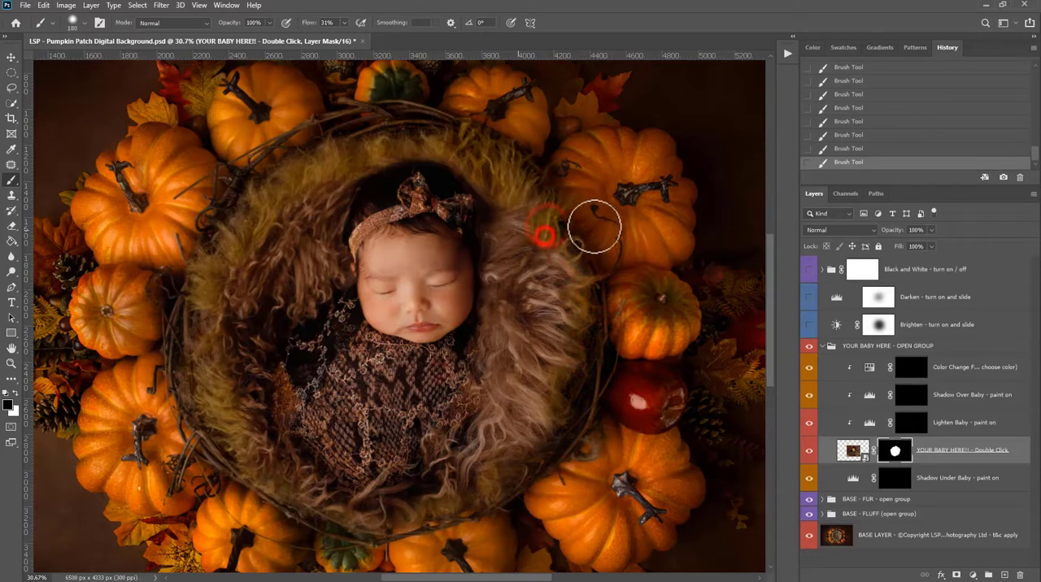
pyautogui.click(531, 191)
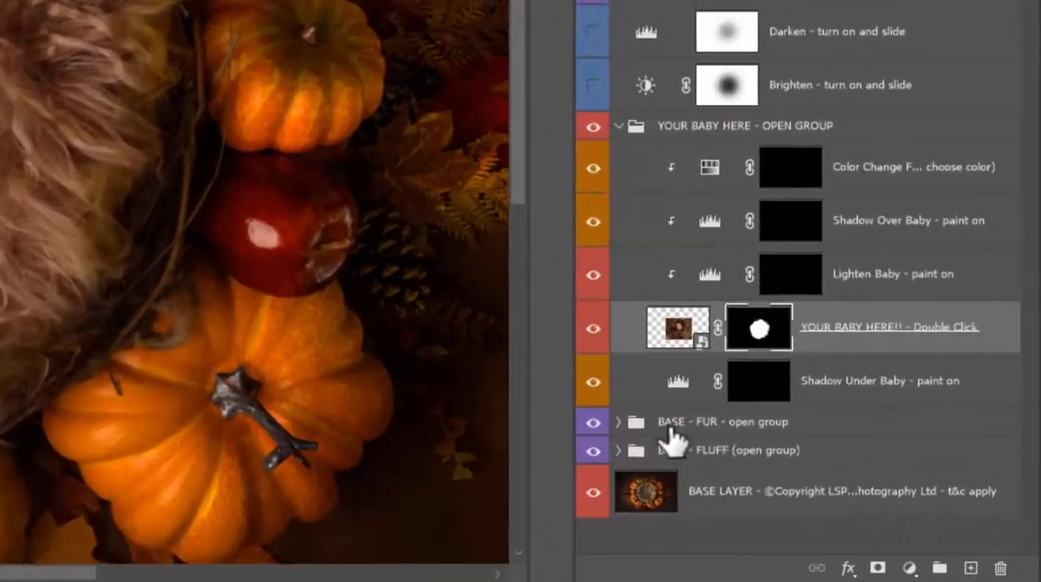
# - Expand the BASE - FUR group and turn on its Color Change layer above Bass - fur
pyautogui.click(847, 500)
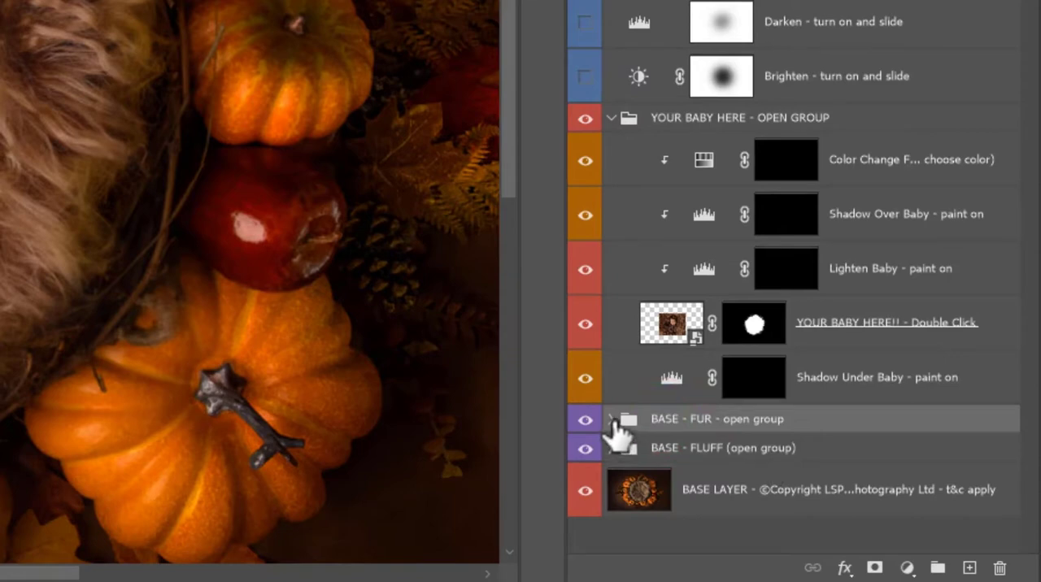
pyautogui.click(612, 420)
pyautogui.scroll(-3, 689, 455)
pyautogui.scroll(-1, 688, 455)
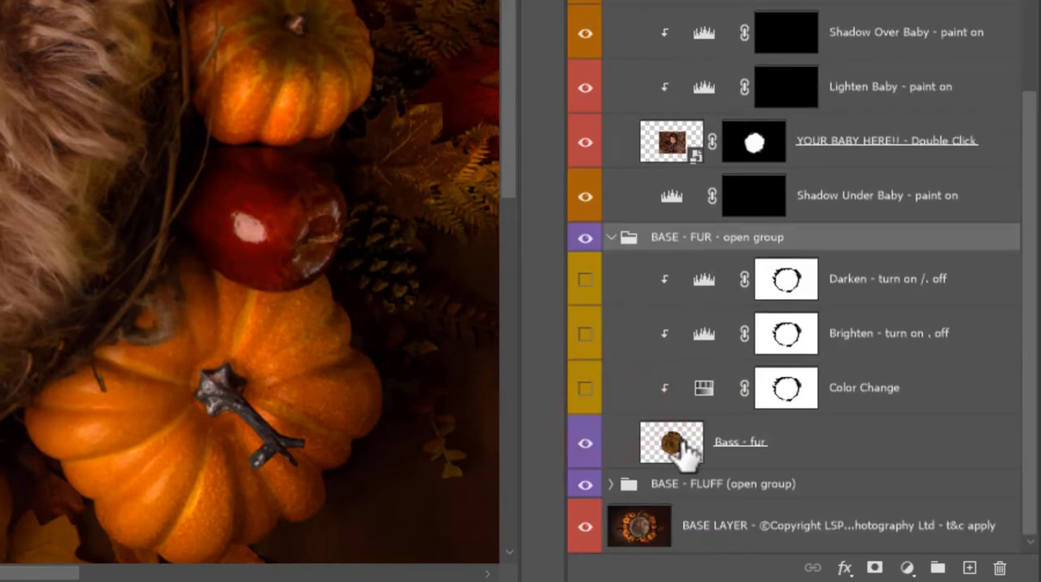
pyautogui.click(680, 439)
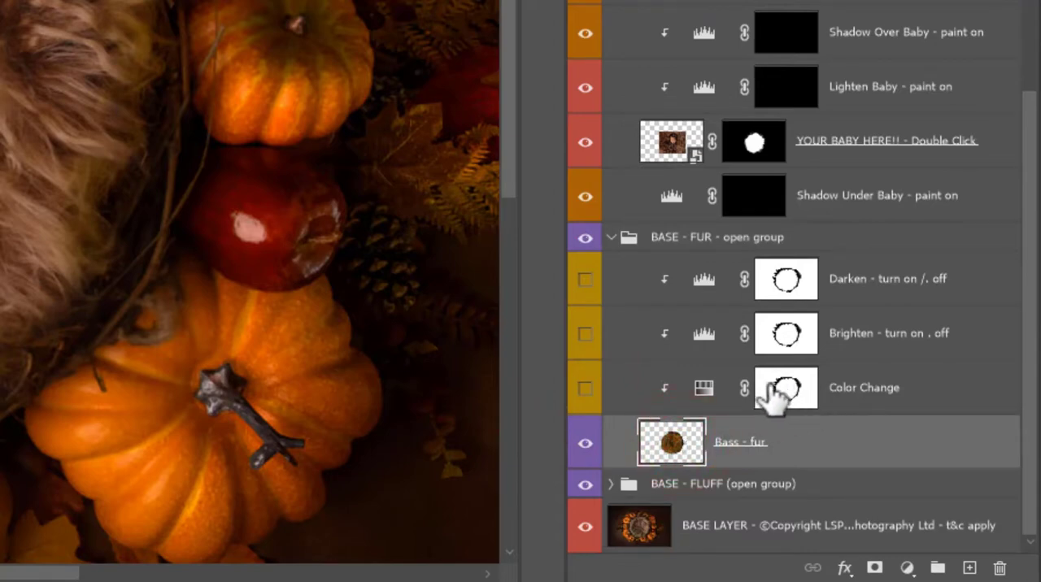
pyautogui.click(590, 396)
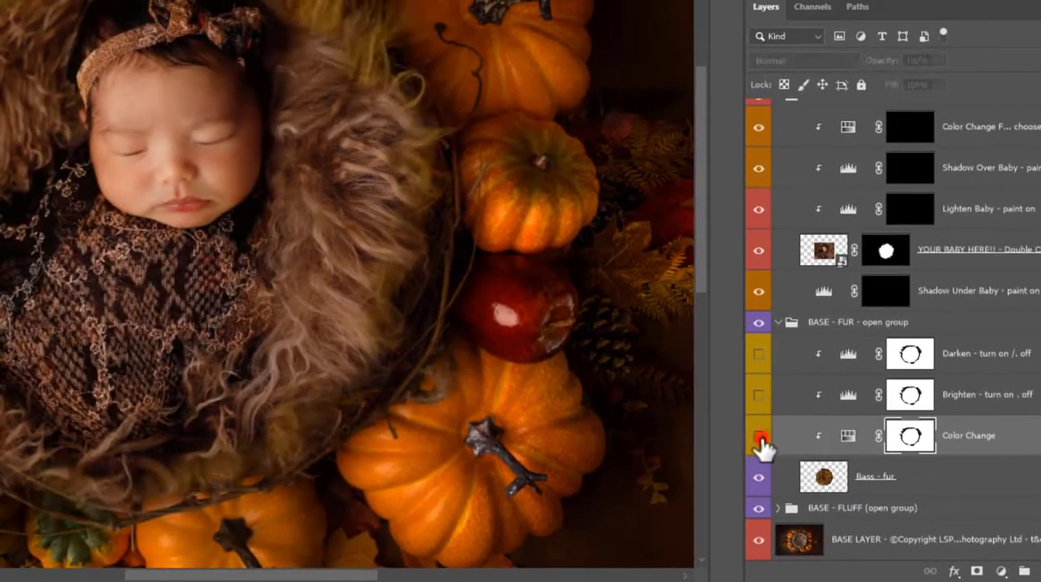
pyautogui.click(760, 438)
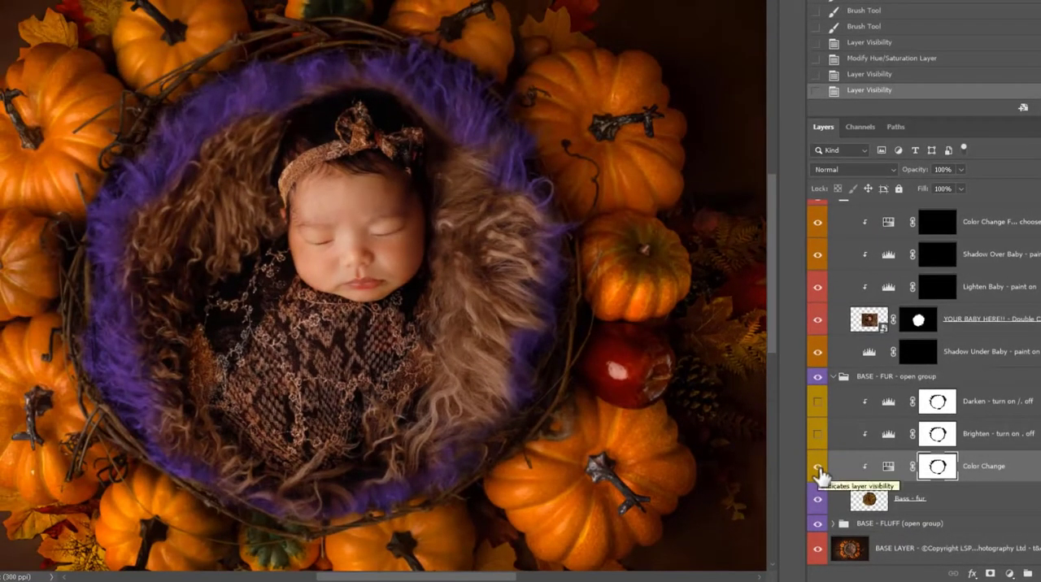
# - Open the Color Change layer's Hue/Saturation properties, dock the Properties panel beside History, and float it over the canvas again
pyautogui.doubleClick(889, 470)
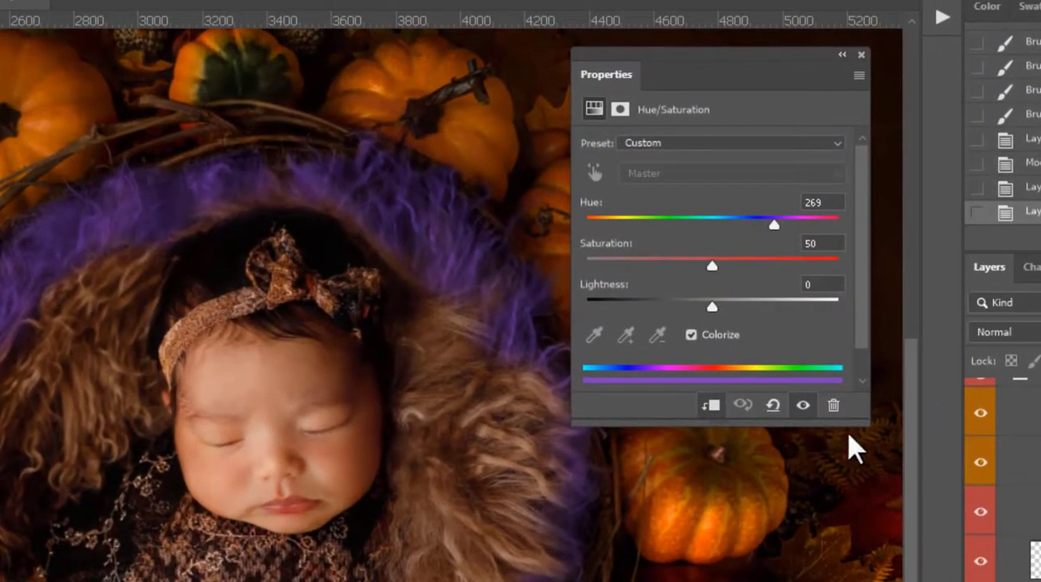
pyautogui.moveTo(610, 78); pyautogui.dragTo(844, 68)
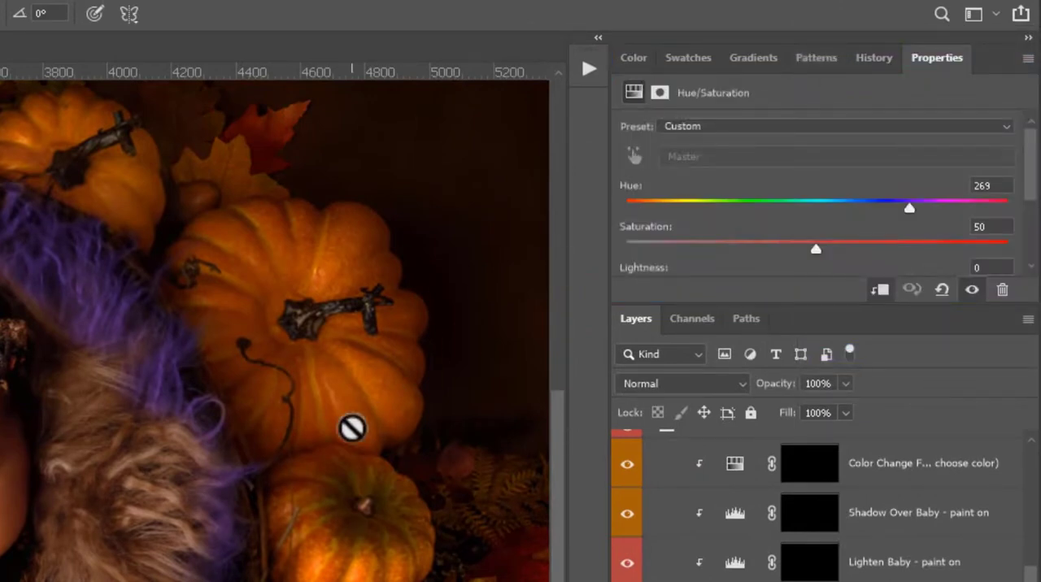
pyautogui.moveTo(932, 67); pyautogui.dragTo(544, 142)
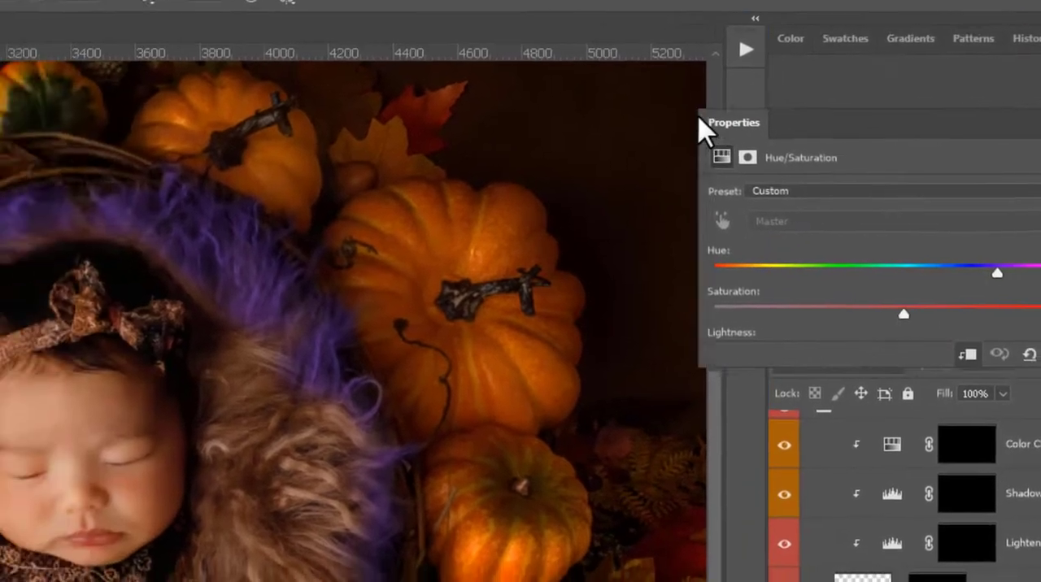
pyautogui.moveTo(699, 116); pyautogui.dragTo(457, 98)
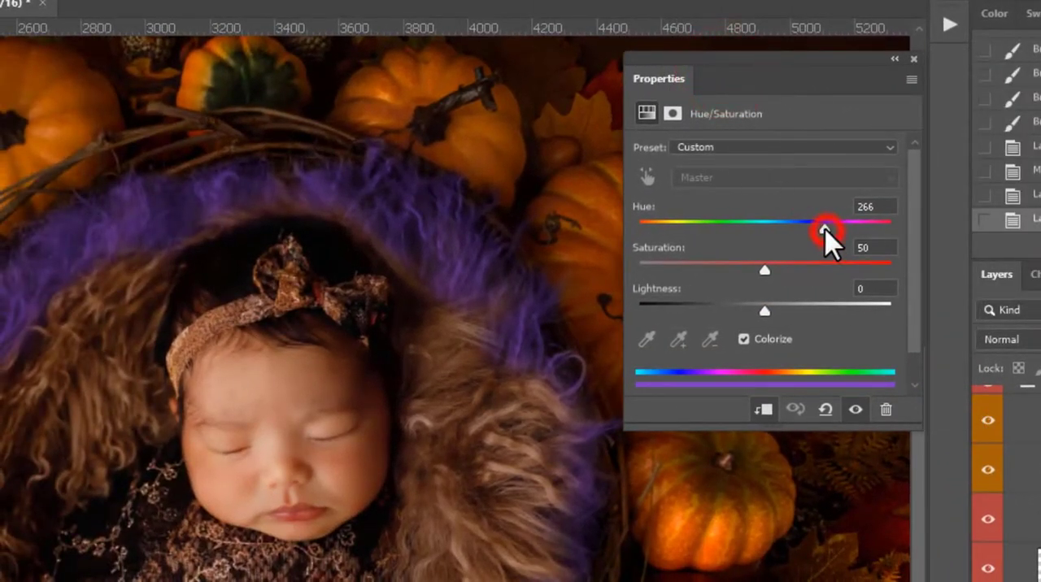
# - Match the base fur to the baby's brown fur by setting the Color Change hue to 20 and saturation to 56
pyautogui.moveTo(824, 228); pyautogui.dragTo(653, 226)
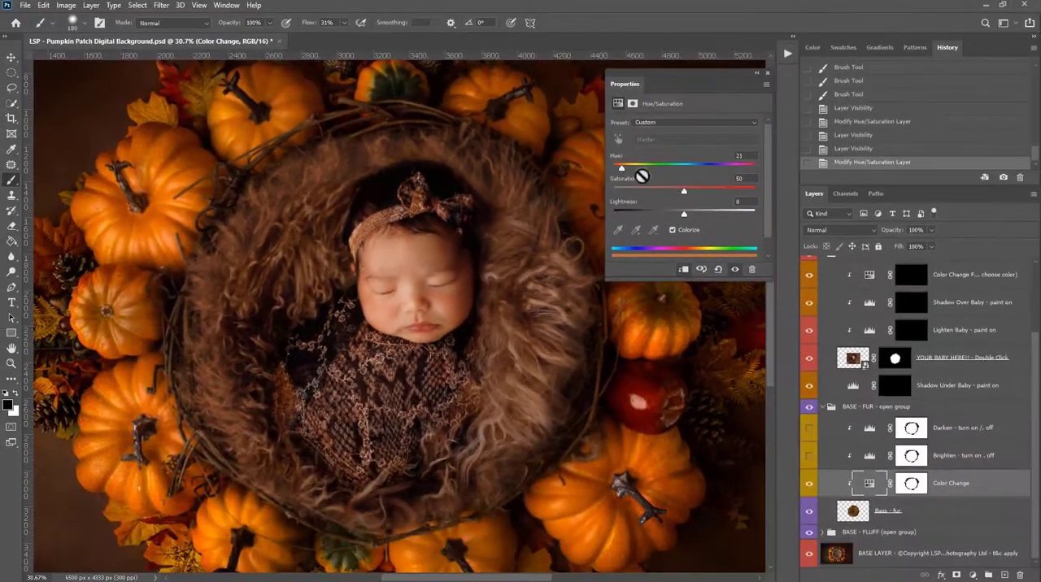
pyautogui.moveTo(684, 192)
pyautogui.mouseDown()
pyautogui.moveTo(750, 191)
pyautogui.moveTo(683, 195)
pyautogui.mouseUp()
pyautogui.moveTo(673, 190); pyautogui.dragTo(683, 183)
pyautogui.moveTo(618, 164); pyautogui.dragTo(621, 166)
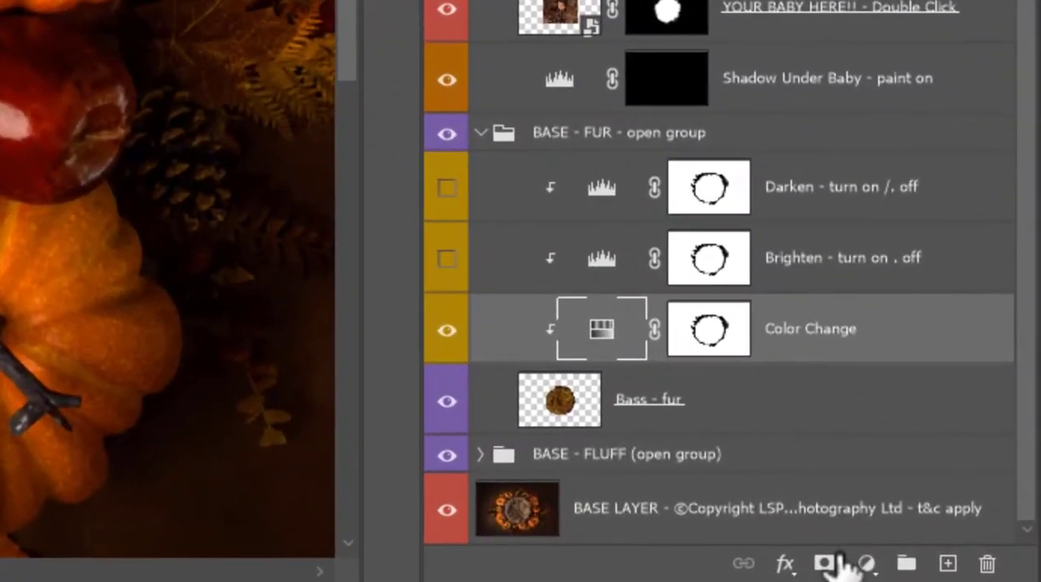
# - Fine-tune the Color Change layer's hue to 24 and close its properties
pyautogui.click(867, 563)
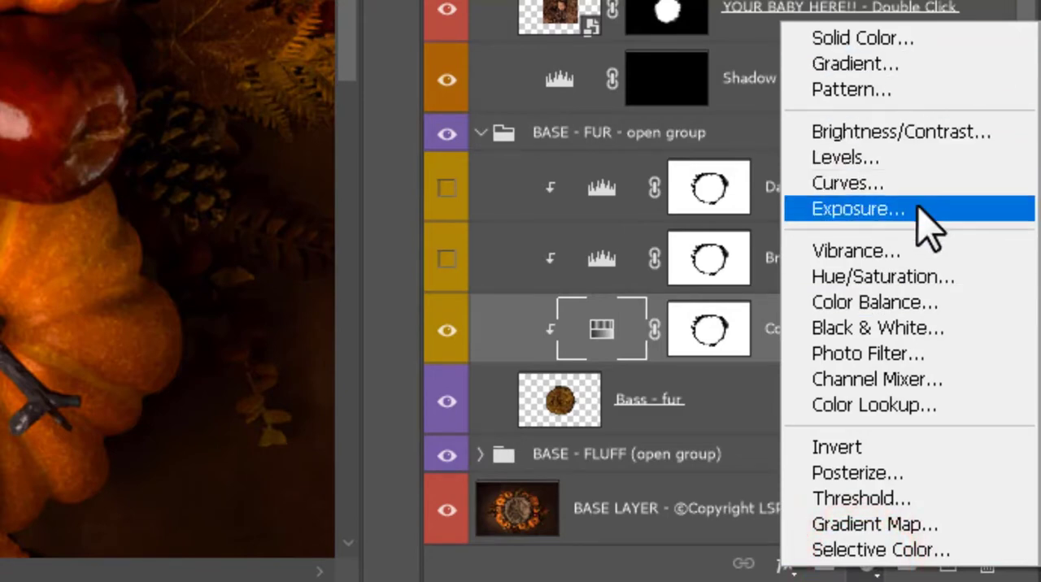
pyautogui.click(600, 328)
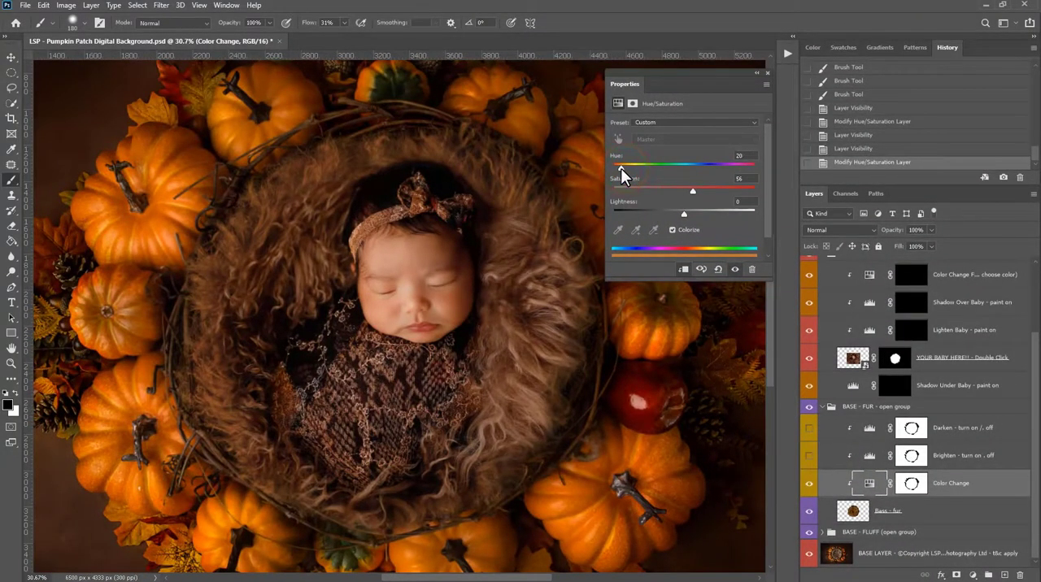
pyautogui.moveTo(622, 167); pyautogui.dragTo(623, 166)
pyautogui.click(766, 74)
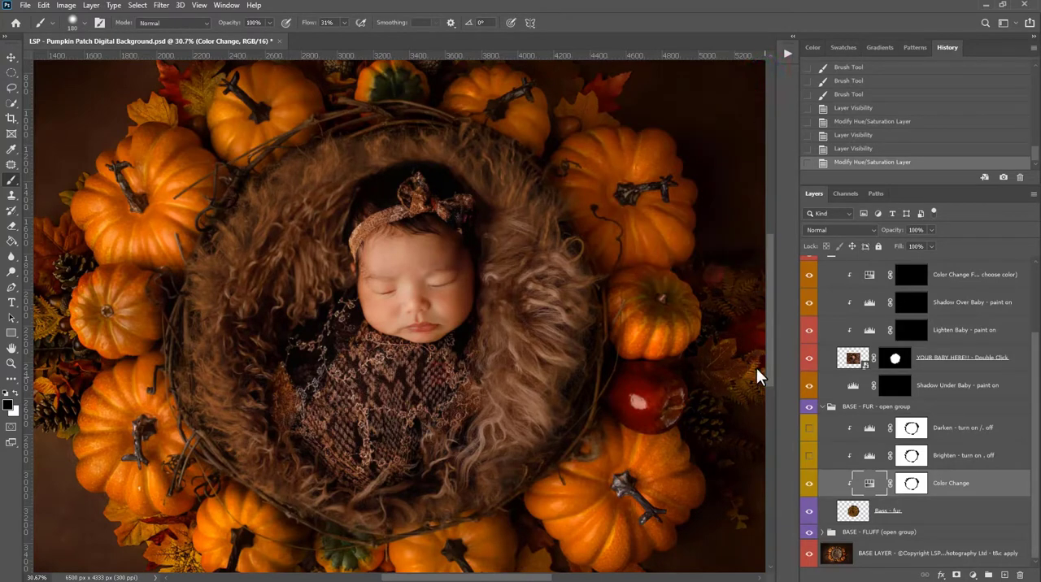
# - Turn on the Darken layer in the BASE - FUR group and set its opacity to 71%
pyautogui.click(809, 429)
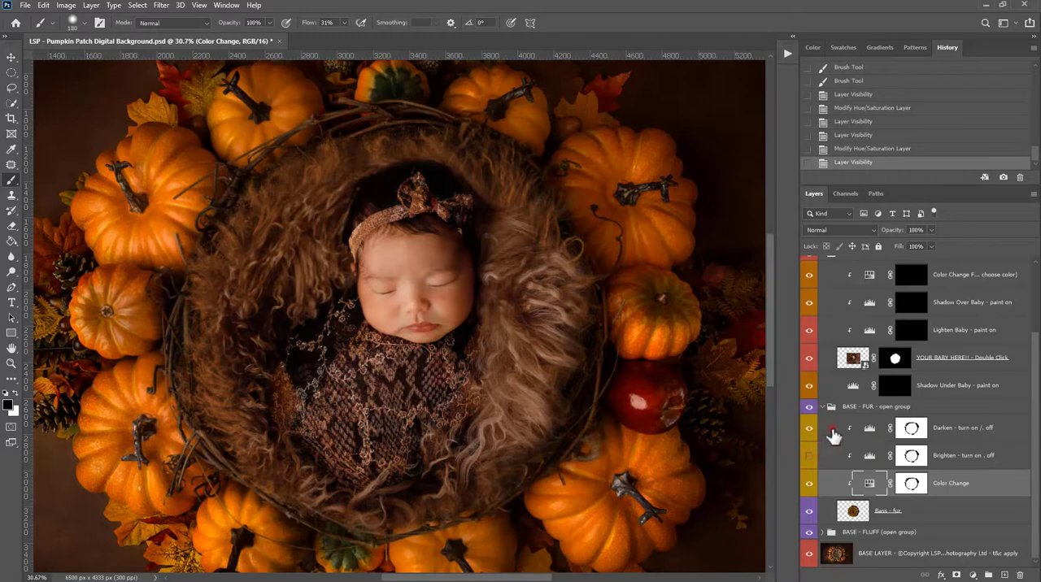
pyautogui.click(835, 429)
pyautogui.click(932, 231)
pyautogui.moveTo(931, 243); pyautogui.dragTo(980, 248)
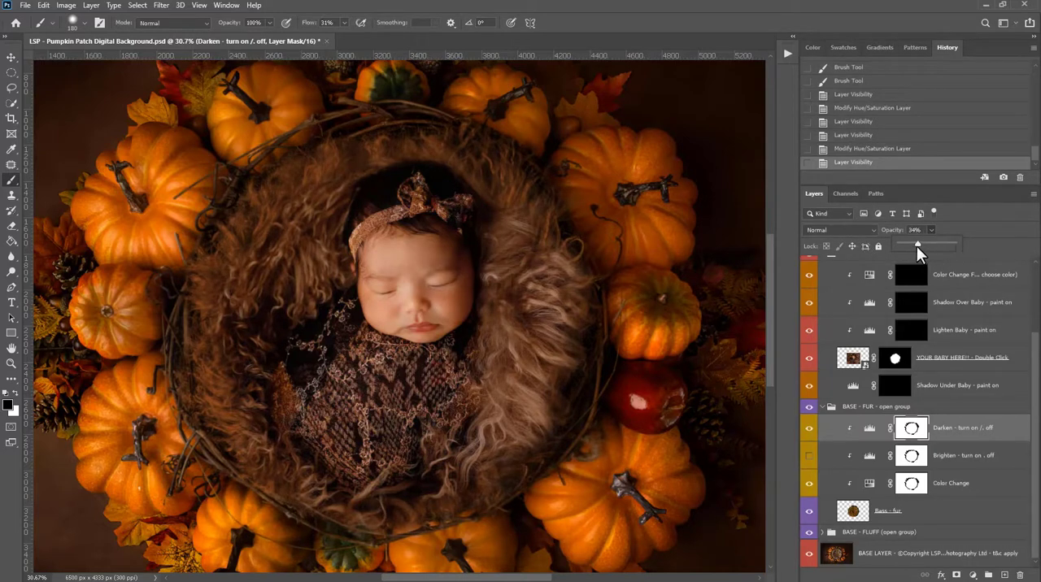
pyautogui.moveTo(917, 246); pyautogui.dragTo(898, 245)
# - Lower the saturation of the Color Change layer in the BASE - FUR group slightly and close its properties
pyautogui.doubleClick(869, 485)
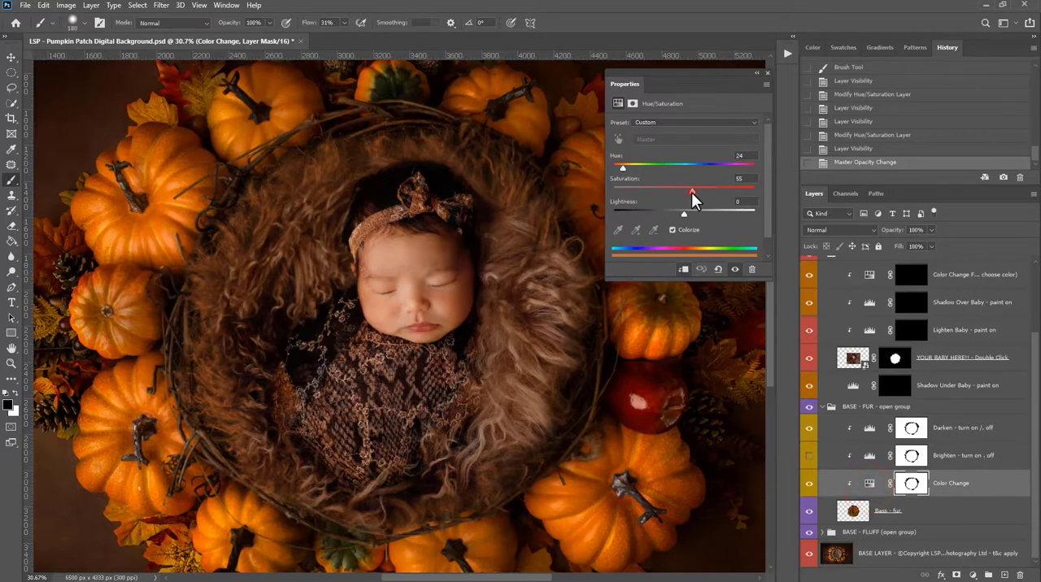
pyautogui.moveTo(692, 192); pyautogui.dragTo(684, 194)
pyautogui.moveTo(680, 198); pyautogui.dragTo(679, 198)
pyautogui.click(765, 73)
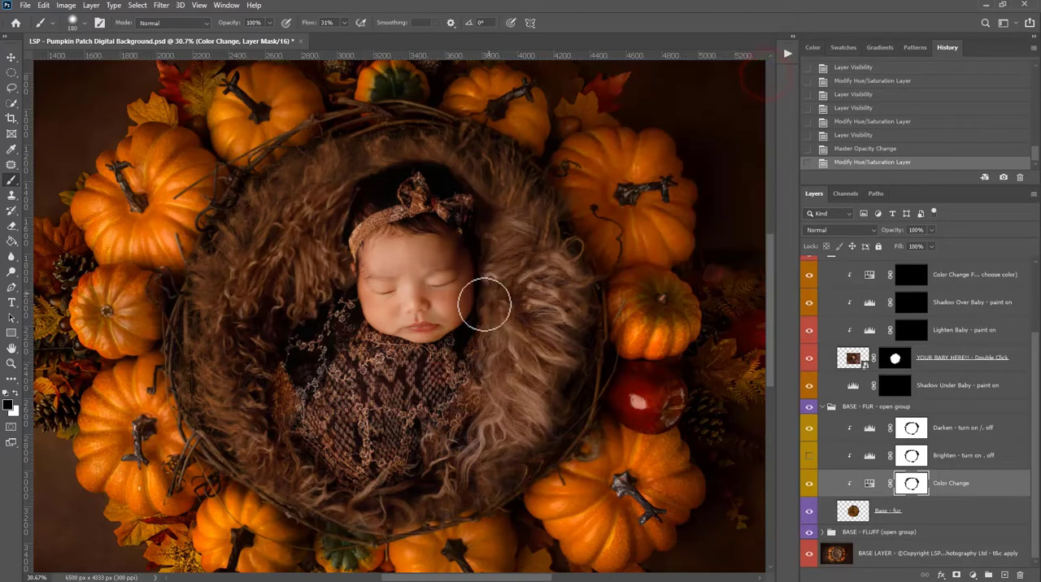
# - Review the whole composite and the Lighten Baby, Shadow Over Baby and Color Change layers in the YOUR BABY HERE group
pyautogui.press('z')
pyautogui.keyDown('alt'); pyautogui.click(484, 303); pyautogui.keyUp('alt')
pyautogui.keyDown('alt'); pyautogui.click(484, 304); pyautogui.keyUp('alt')
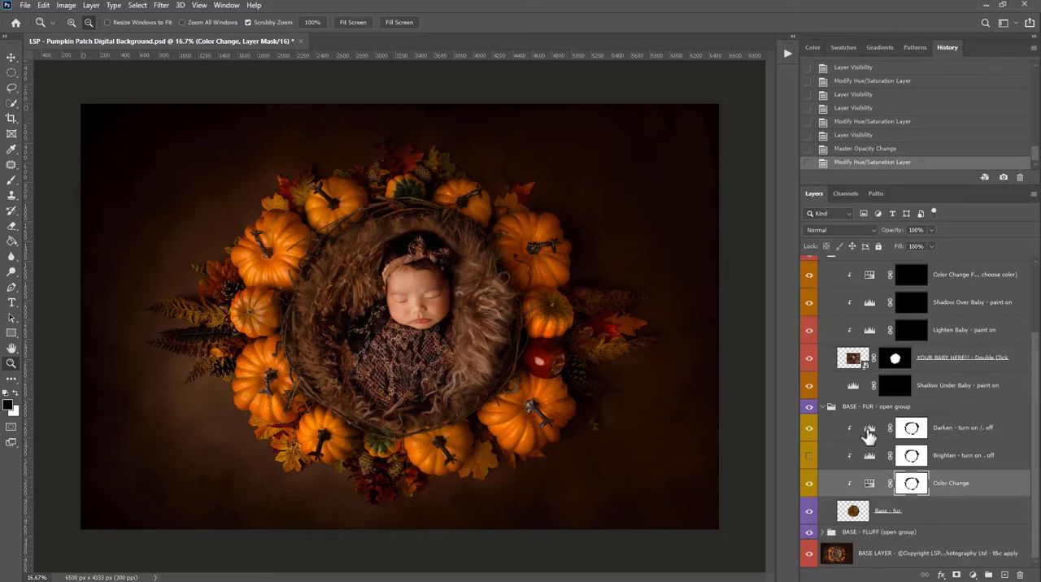
pyautogui.click(904, 369)
pyautogui.scroll(1, 919, 366)
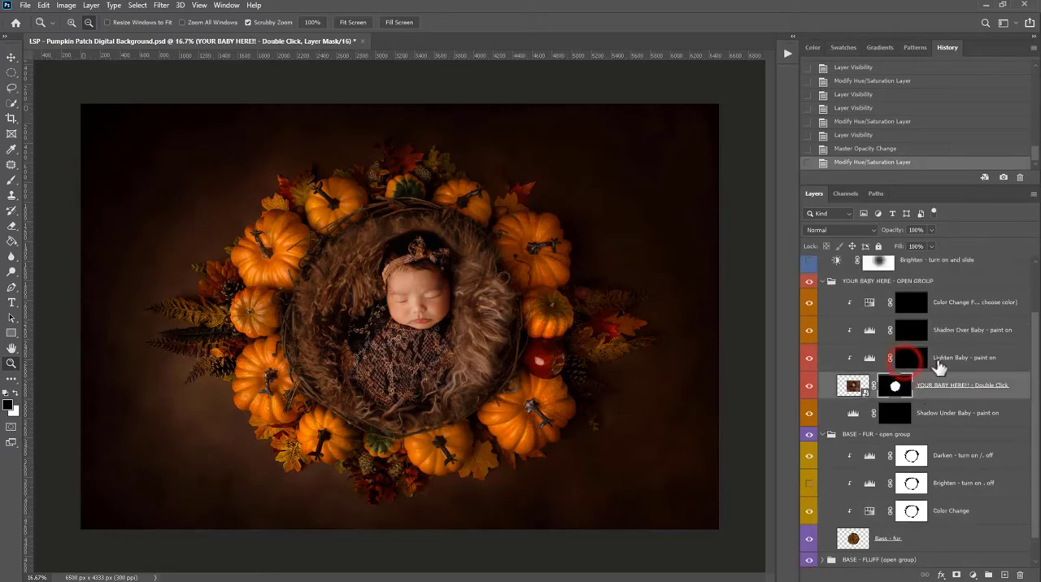
pyautogui.click(956, 364)
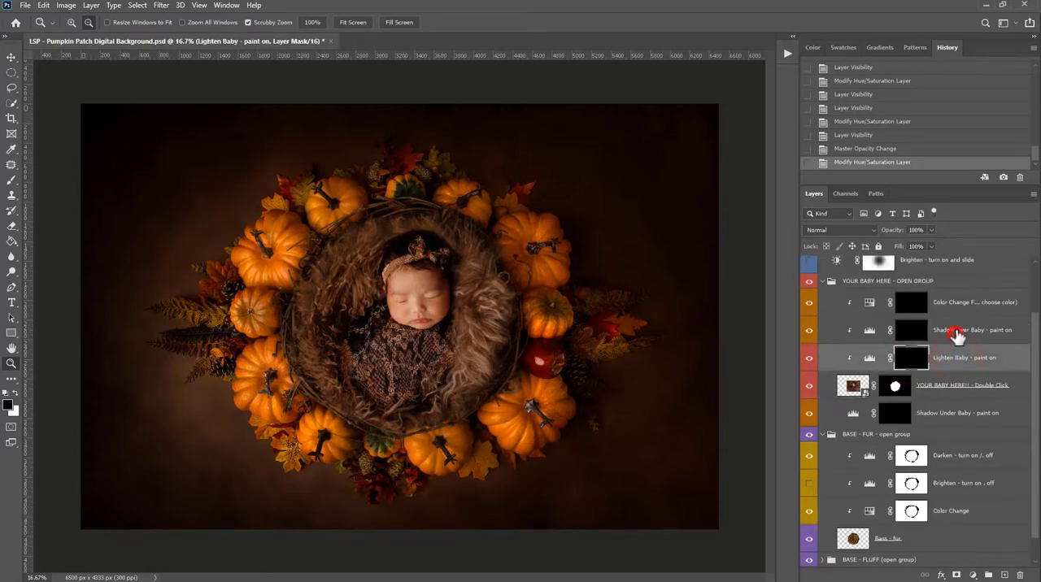
pyautogui.click(957, 332)
pyautogui.click(959, 302)
# - Paint white with a 1000 px brush on the Shadow Over Baby mask to darken the fur, mainly on the right side
pyautogui.click(915, 334)
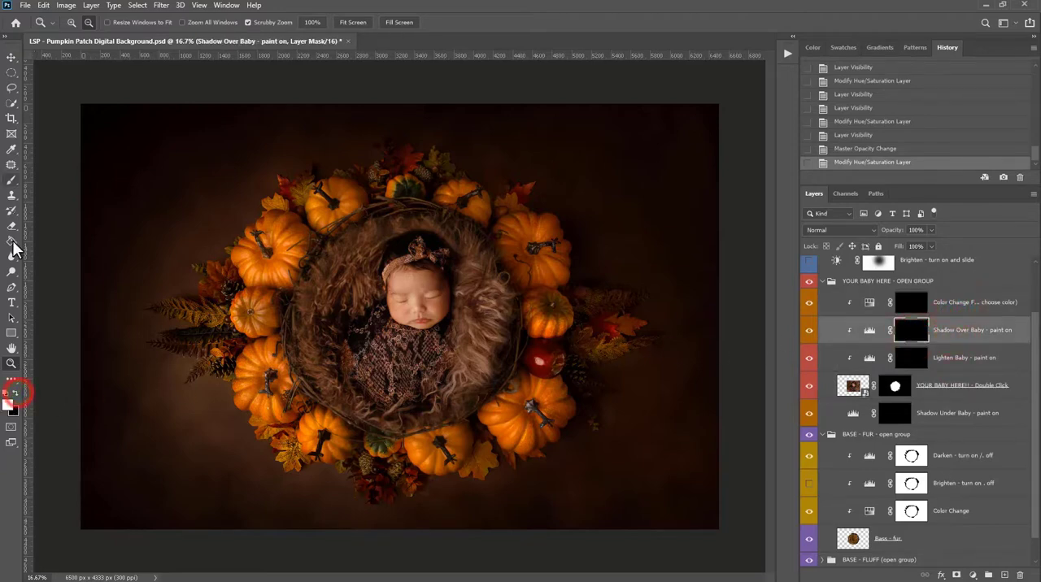
pyautogui.click(11, 181)
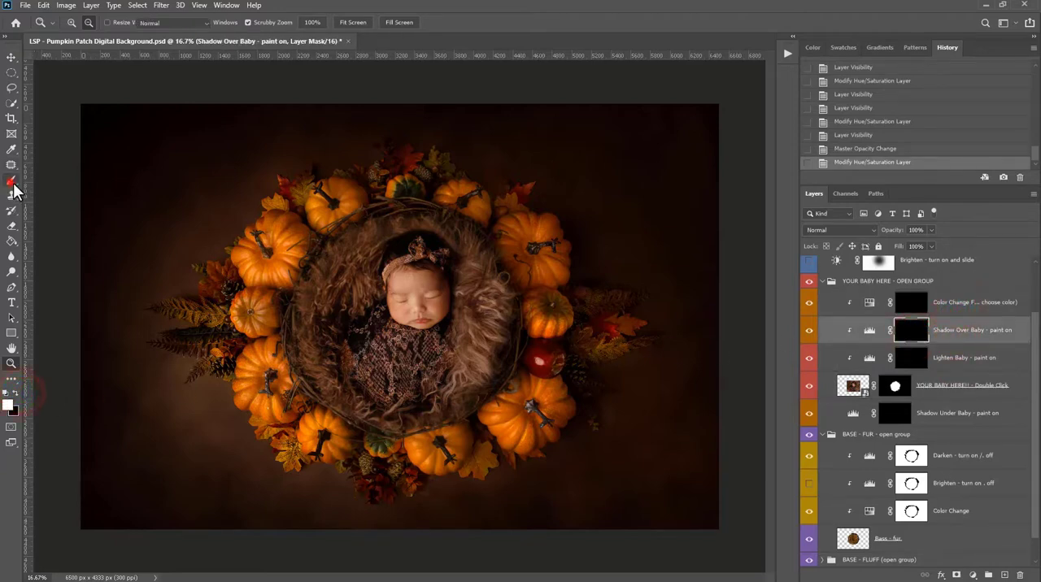
pyautogui.click(307, 282)
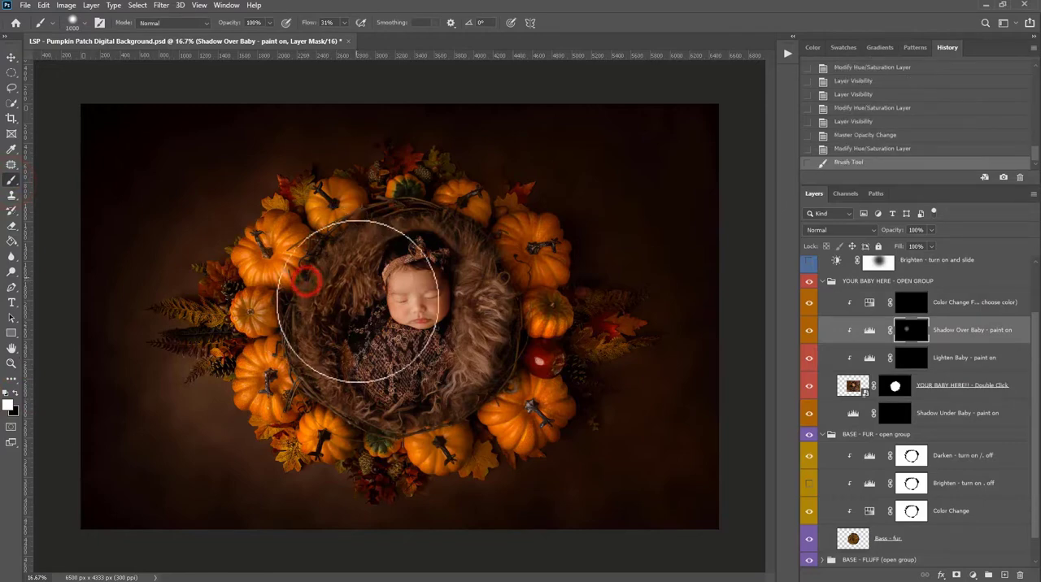
pyautogui.click(484, 350)
pyautogui.click(497, 310)
pyautogui.click(504, 284)
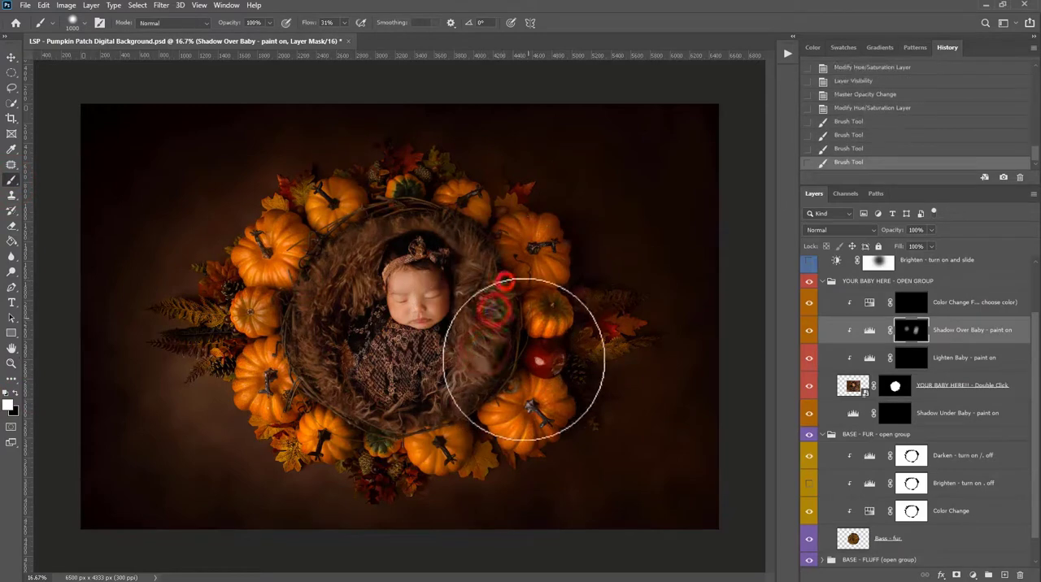
pyautogui.moveTo(525, 361)
pyautogui.mouseDown()
pyautogui.moveTo(511, 269)
pyautogui.moveTo(459, 205)
pyautogui.moveTo(417, 183)
pyautogui.moveTo(431, 187)
pyautogui.moveTo(422, 208)
pyautogui.moveTo(486, 224)
pyautogui.mouseUp()
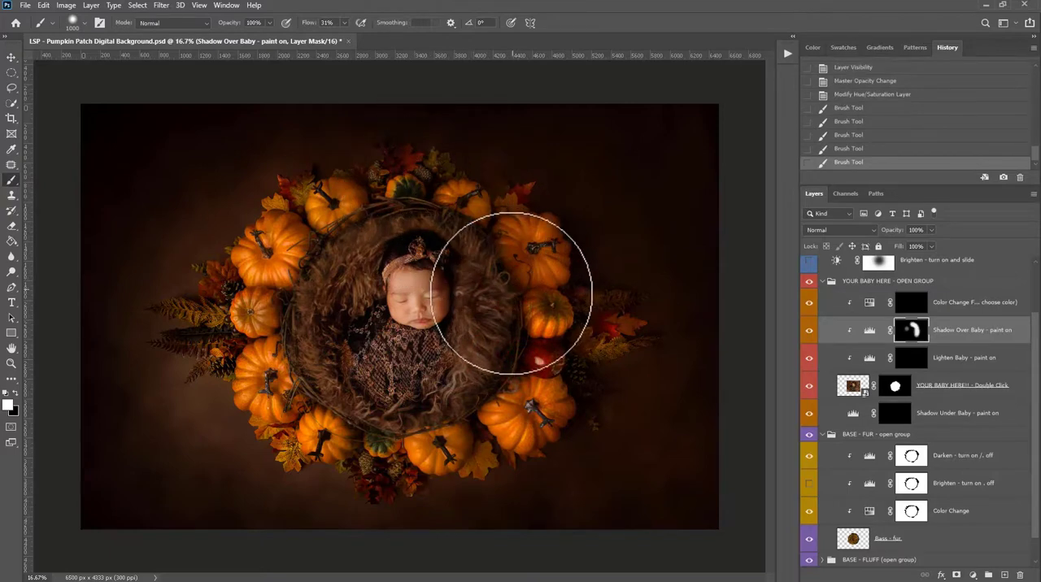
pyautogui.moveTo(498, 386)
pyautogui.mouseDown()
pyautogui.moveTo(437, 440)
pyautogui.moveTo(386, 439)
pyautogui.moveTo(470, 409)
pyautogui.mouseUp()
# - Brighten the fur left of the baby by painting white on the Lighten Baby mask, and soften the area with black
pyautogui.click(908, 359)
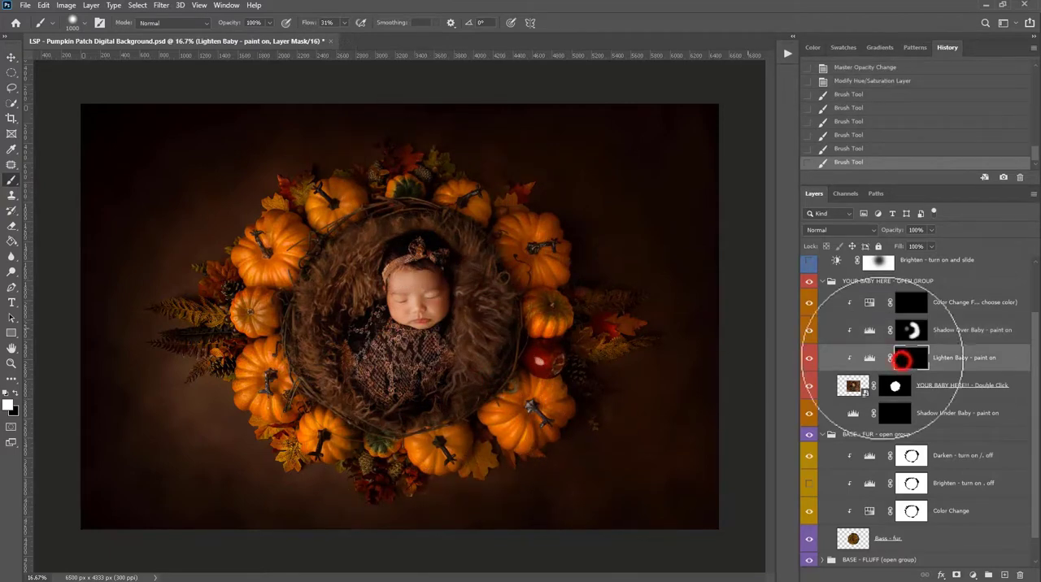
pyautogui.click(341, 282)
pyautogui.moveTo(317, 322)
pyautogui.mouseDown()
pyautogui.moveTo(323, 341)
pyautogui.moveTo(347, 306)
pyautogui.moveTo(330, 330)
pyautogui.moveTo(332, 309)
pyautogui.mouseUp()
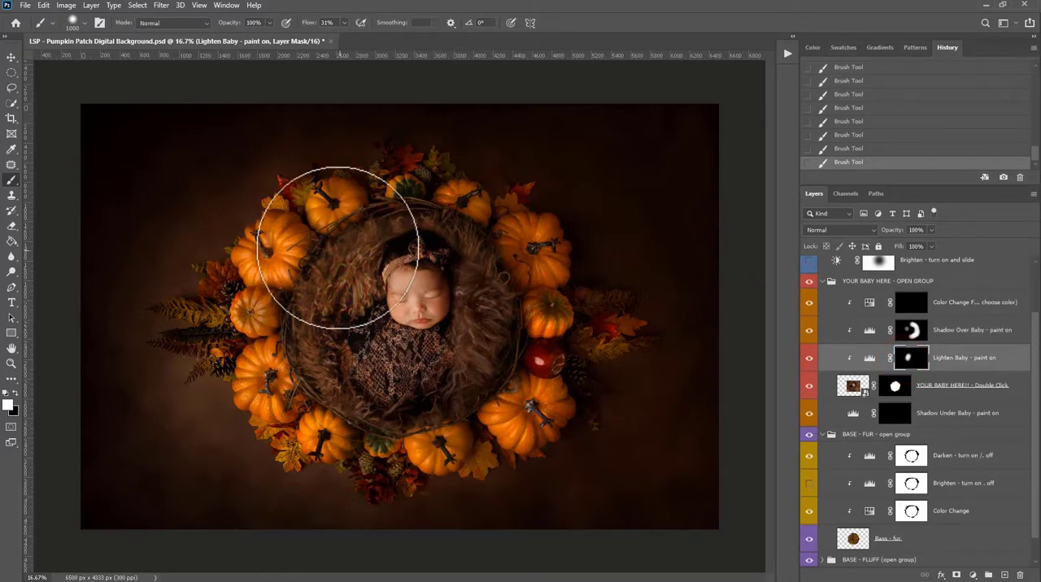
pyautogui.press('x')
pyautogui.moveTo(338, 244); pyautogui.dragTo(350, 271)
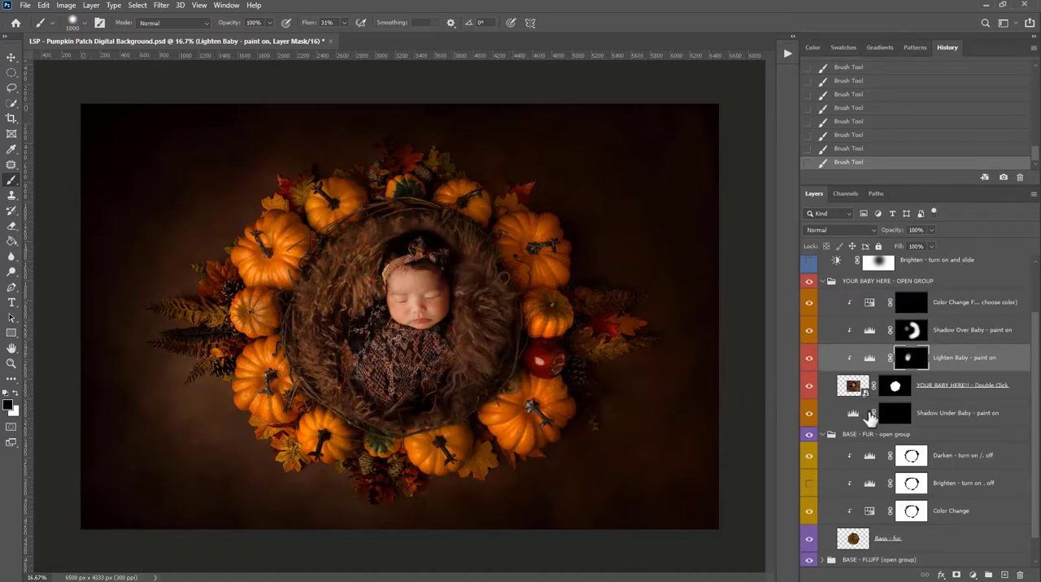
# - Paint white on the Shadow Under Baby mask to darken the fur right of the baby and above the head
pyautogui.click(895, 417)
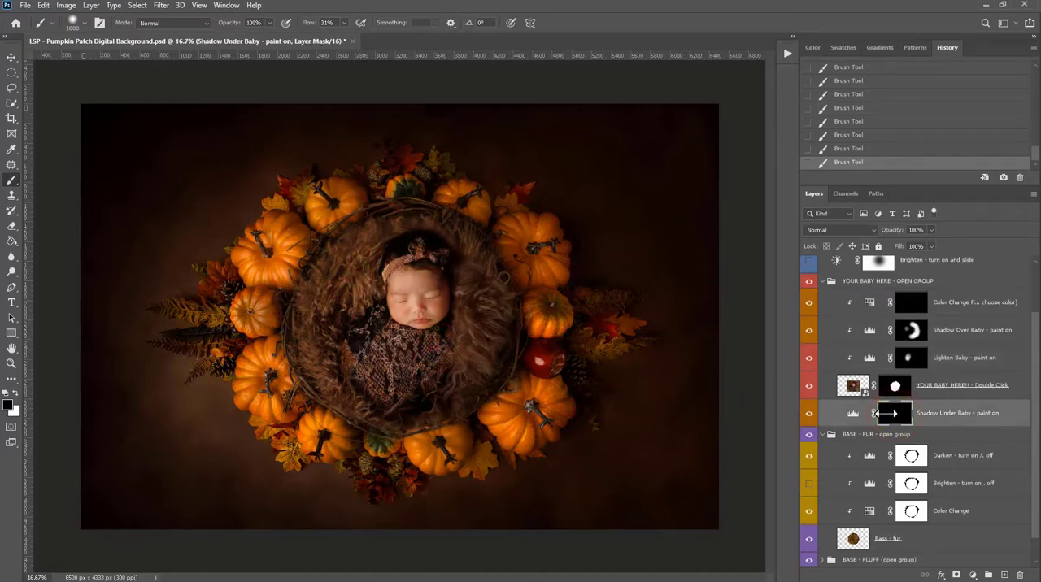
pyautogui.moveTo(498, 295); pyautogui.dragTo(475, 368)
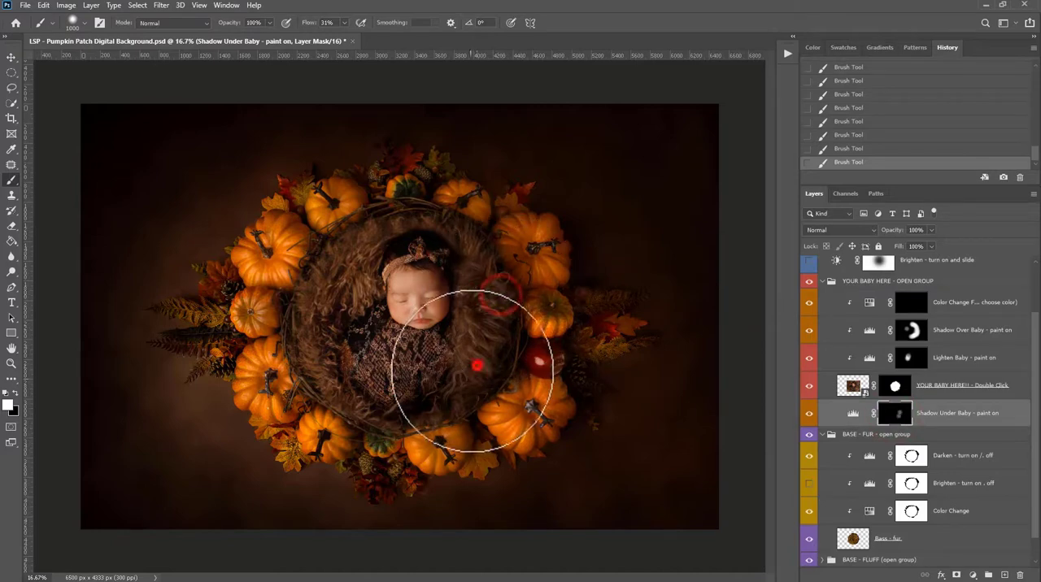
pyautogui.click(458, 385)
pyautogui.click(431, 395)
pyautogui.click(462, 257)
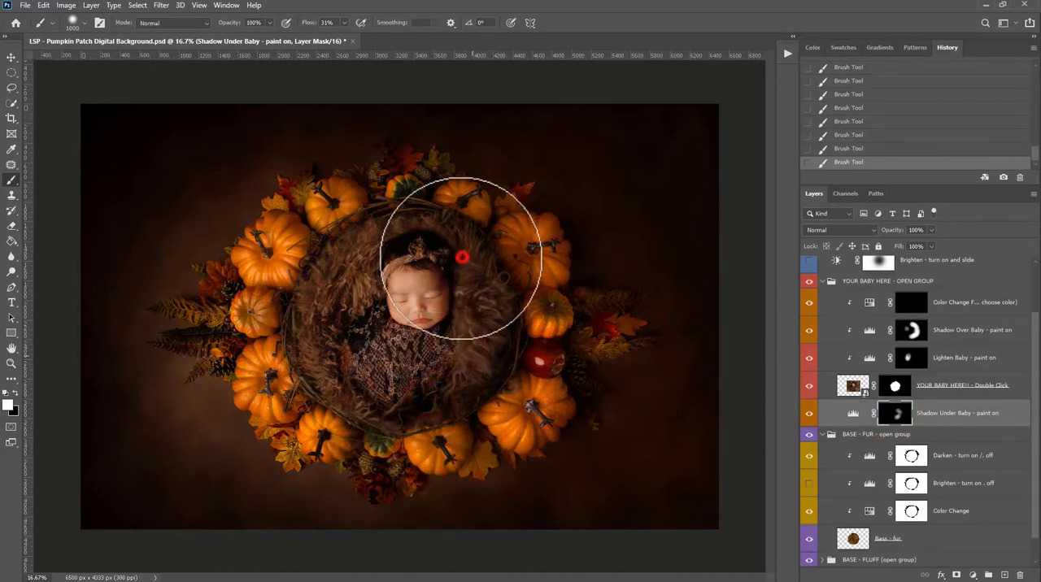
pyautogui.click(449, 257)
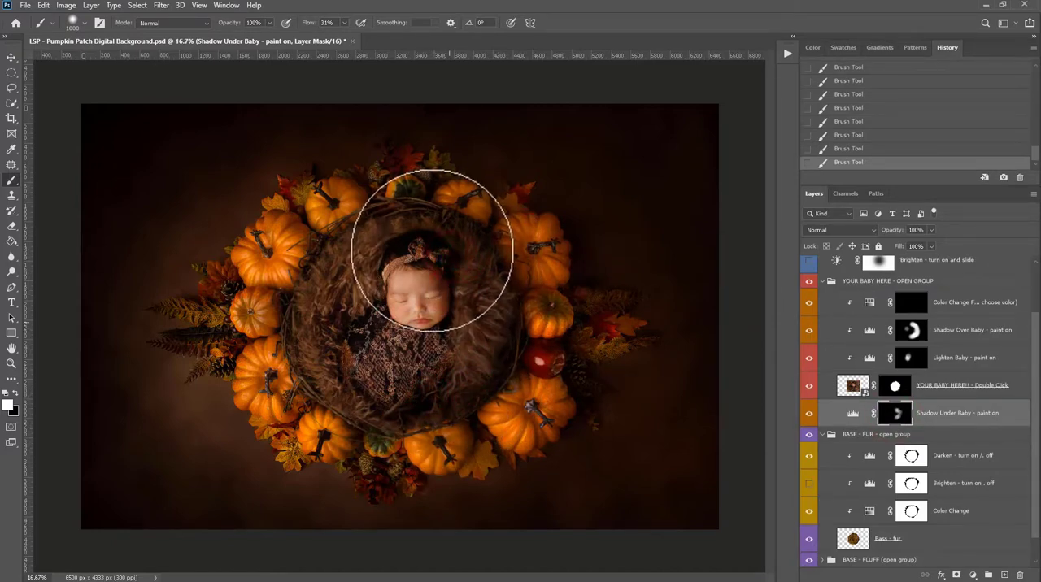
pyautogui.click(443, 257)
pyautogui.click(411, 242)
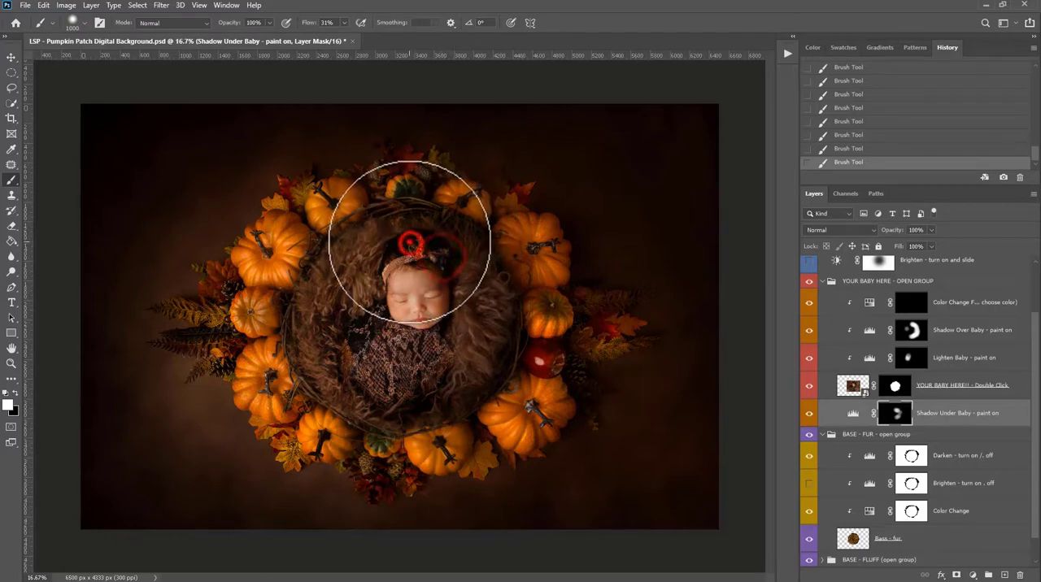
# - Extend the Shadow Under Baby mask over the upper-left fur and paint black to clear shadow from the surrounding leaves and pumpkins
pyautogui.click(412, 157)
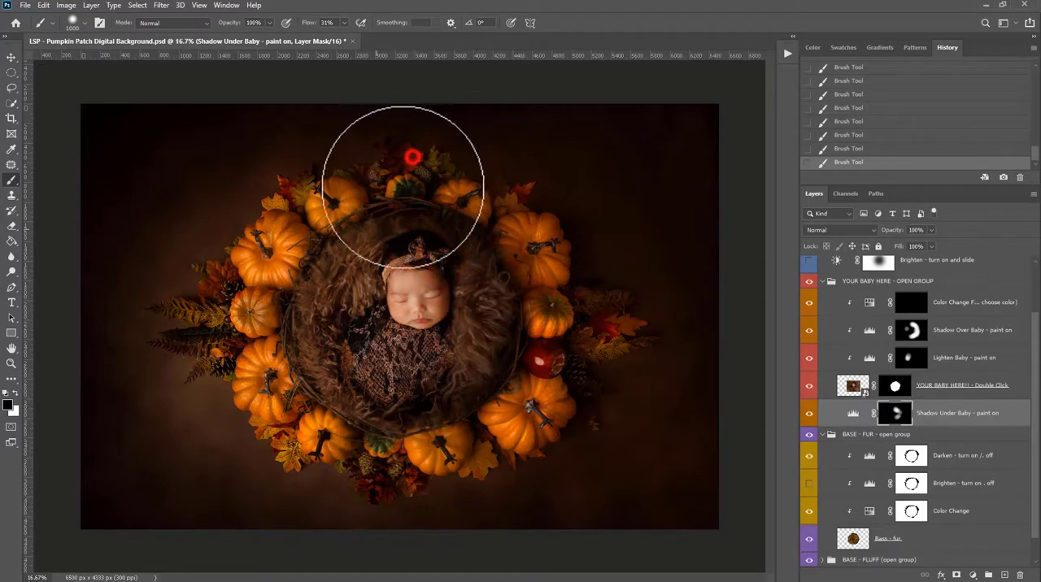
pyautogui.click(376, 261)
pyautogui.click(330, 262)
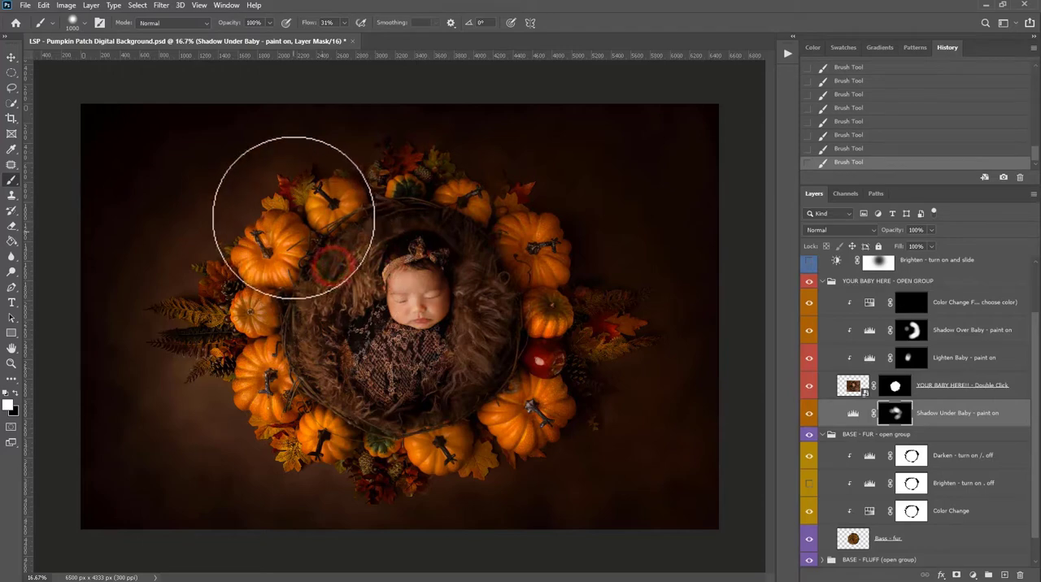
pyautogui.press('x')
pyautogui.click(310, 208)
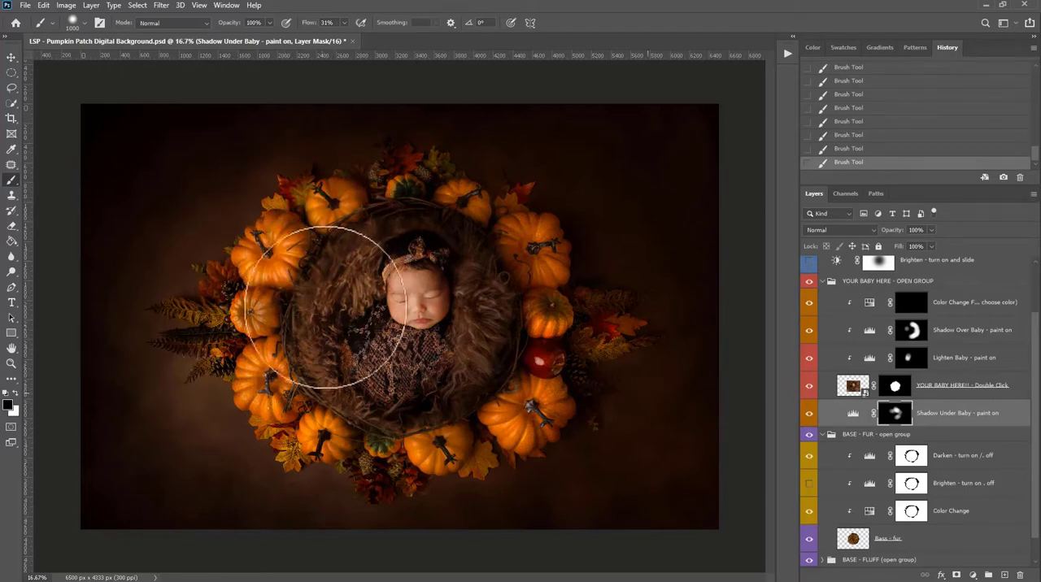
# - Paint white on the YOUR BABY HERE mask with a 432 px brush to reveal more of the photo's fur left of the baby
pyautogui.click(895, 389)
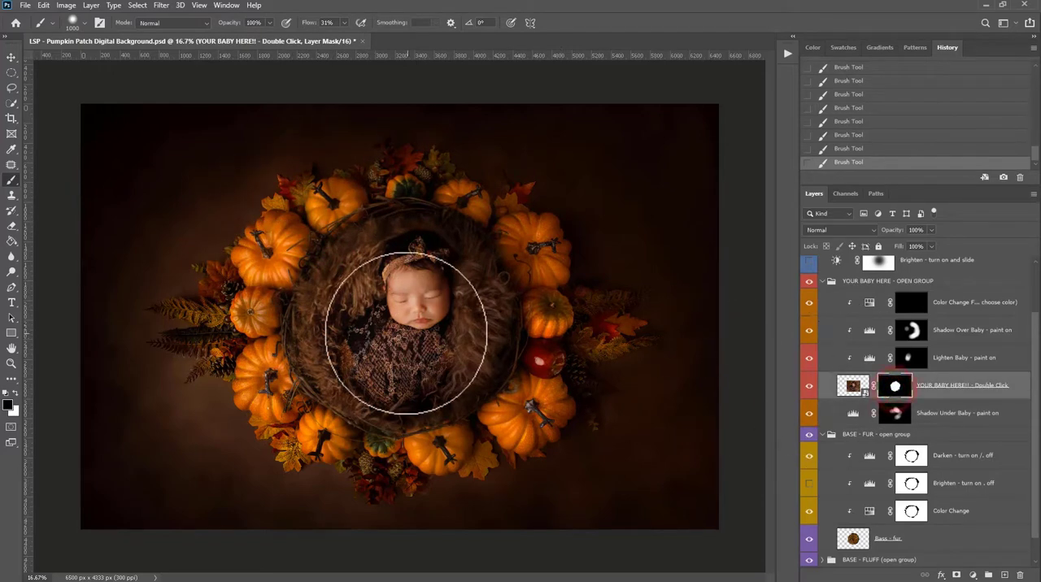
pyautogui.rightClick(415, 336)
pyautogui.moveTo(534, 364); pyautogui.dragTo(533, 363)
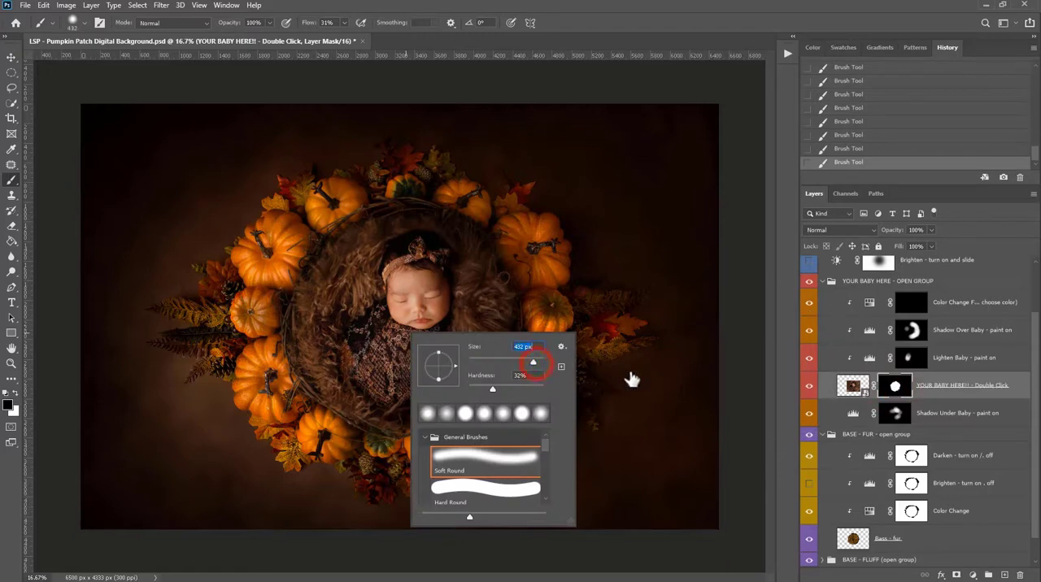
pyautogui.click(895, 388)
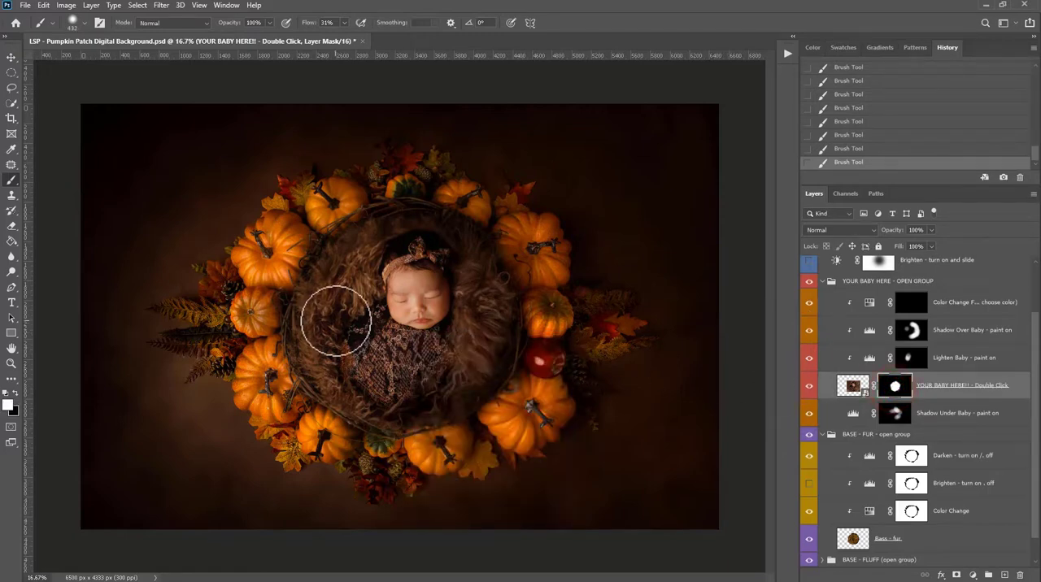
pyautogui.moveTo(339, 277); pyautogui.dragTo(357, 252)
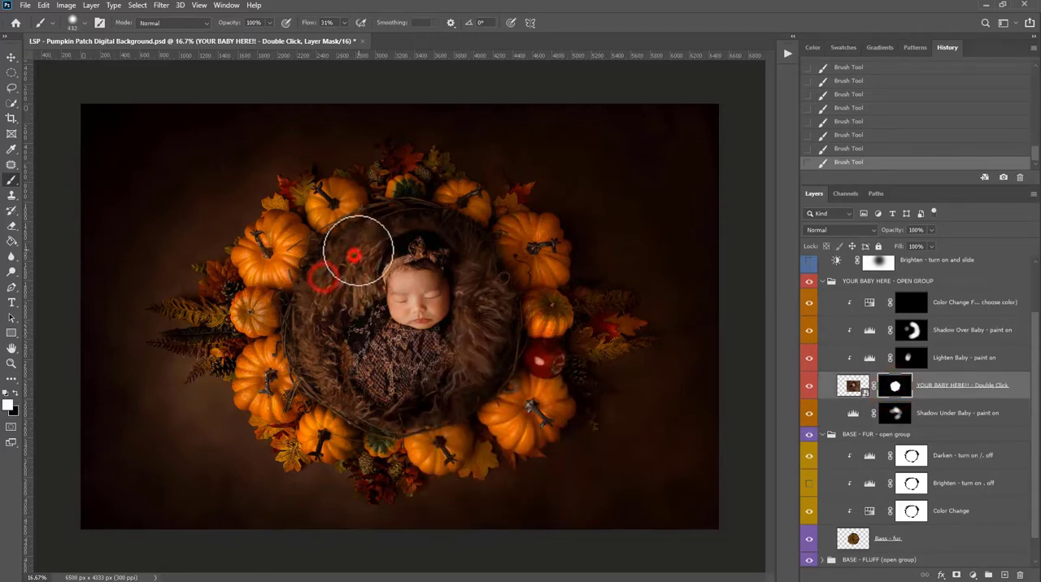
pyautogui.click(359, 249)
pyautogui.click(367, 244)
pyautogui.moveTo(317, 304); pyautogui.dragTo(327, 356)
pyautogui.moveTo(315, 355)
pyautogui.mouseDown()
pyautogui.moveTo(361, 411)
pyautogui.moveTo(355, 375)
pyautogui.mouseUp()
pyautogui.moveTo(325, 267)
pyautogui.mouseDown()
pyautogui.moveTo(369, 250)
pyautogui.moveTo(333, 264)
pyautogui.mouseUp()
pyautogui.click(328, 297)
pyautogui.click(333, 268)
# - Paint black on the YOUR BABY HERE mask to hide the photo's fur along the nest's left and upper-left rim
pyautogui.press('x')
pyautogui.moveTo(377, 225)
pyautogui.mouseDown()
pyautogui.moveTo(352, 214)
pyautogui.moveTo(323, 232)
pyautogui.moveTo(319, 253)
pyautogui.moveTo(334, 251)
pyautogui.moveTo(297, 271)
pyautogui.moveTo(329, 258)
pyautogui.mouseUp()
pyautogui.moveTo(325, 265); pyautogui.dragTo(301, 291)
pyautogui.moveTo(287, 326); pyautogui.dragTo(289, 334)
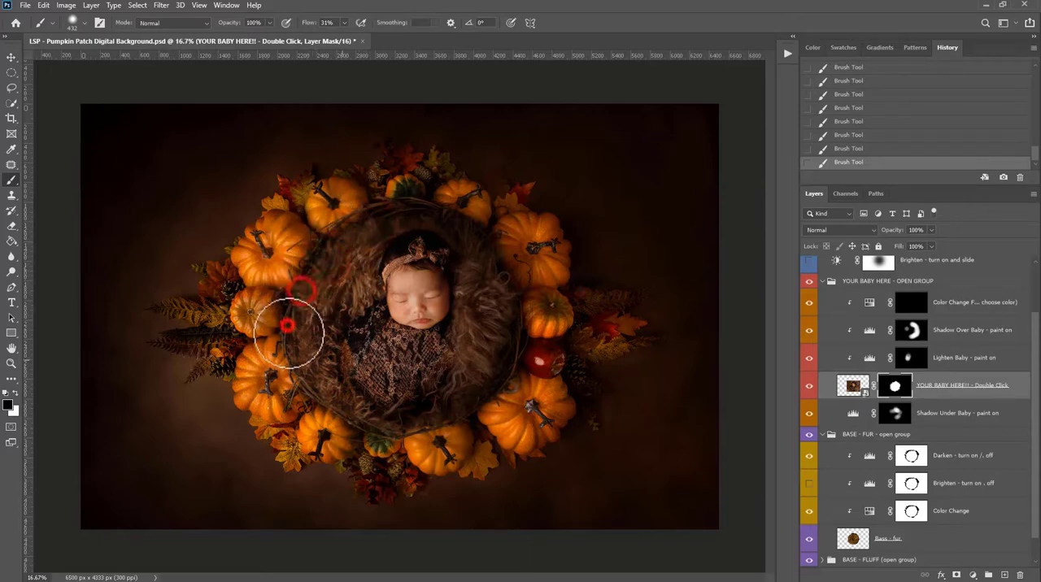
# - Paint white on the YOUR BABY HERE mask to reveal more of the photo's fur on the nest's upper-right side
pyautogui.press('x')
pyautogui.moveTo(466, 262); pyautogui.dragTo(483, 269)
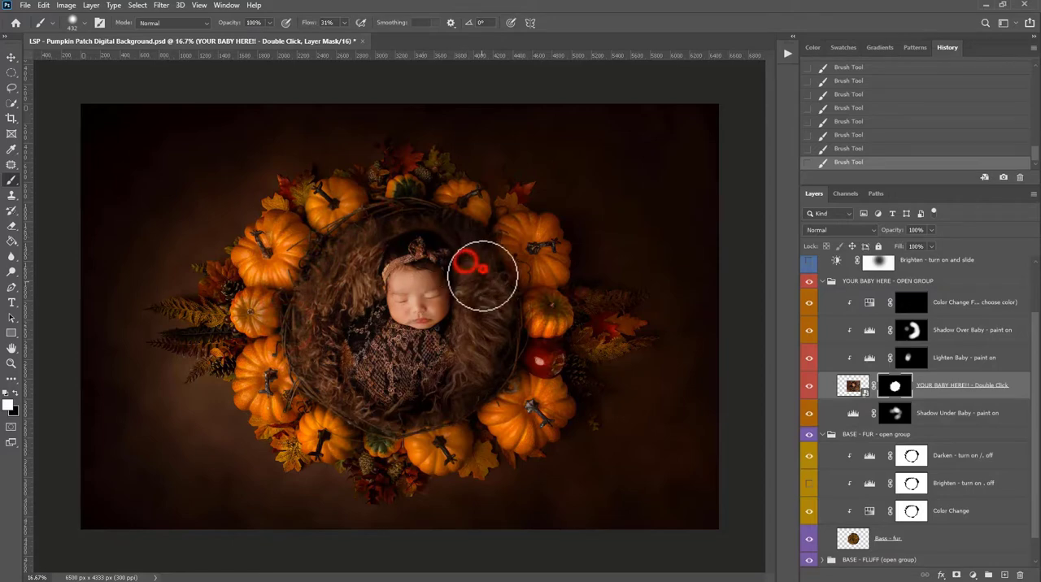
pyautogui.click(493, 288)
pyautogui.click(508, 309)
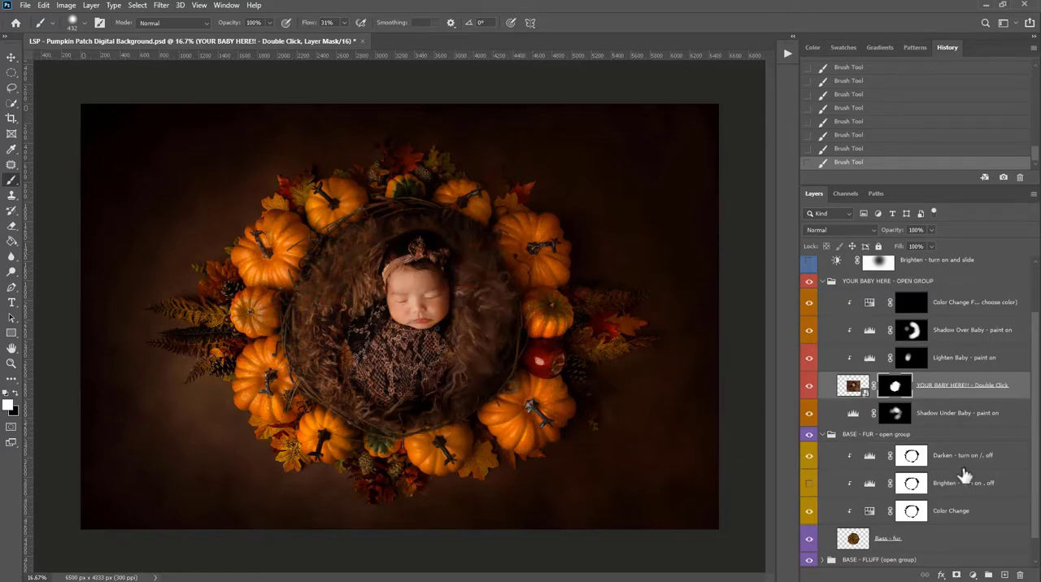
# - Add a Brightness/Contrast adjustment above the BASE - FUR group's Color Change layer, increase its contrast, and collapse its properties
pyautogui.click(980, 512)
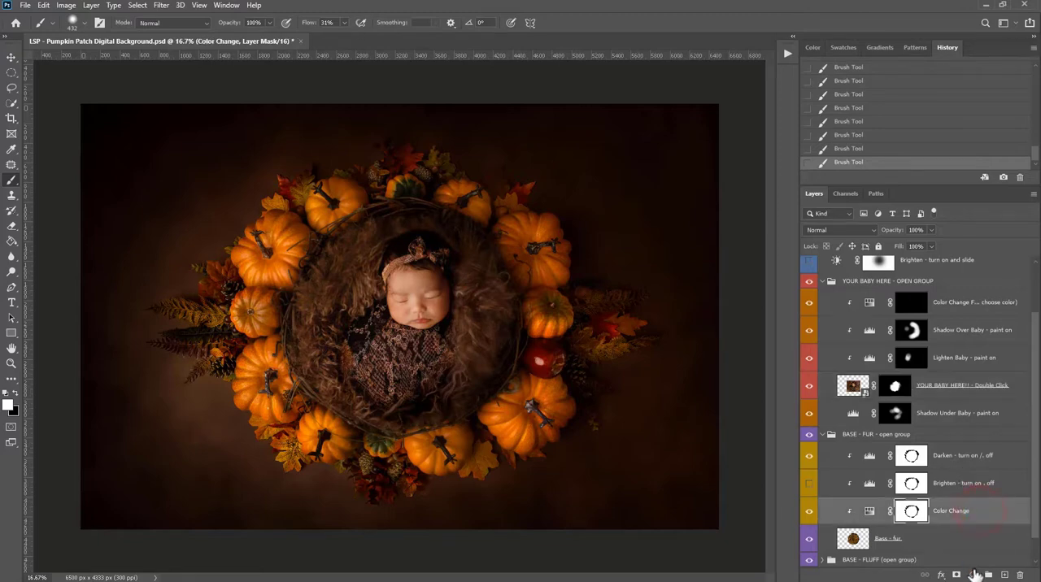
pyautogui.click(975, 574)
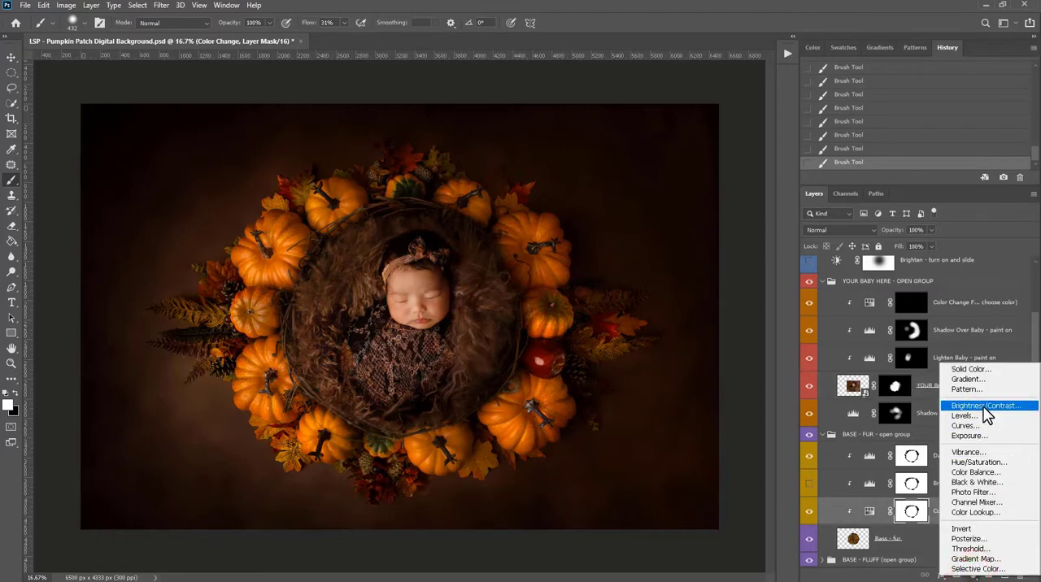
pyautogui.click(906, 550)
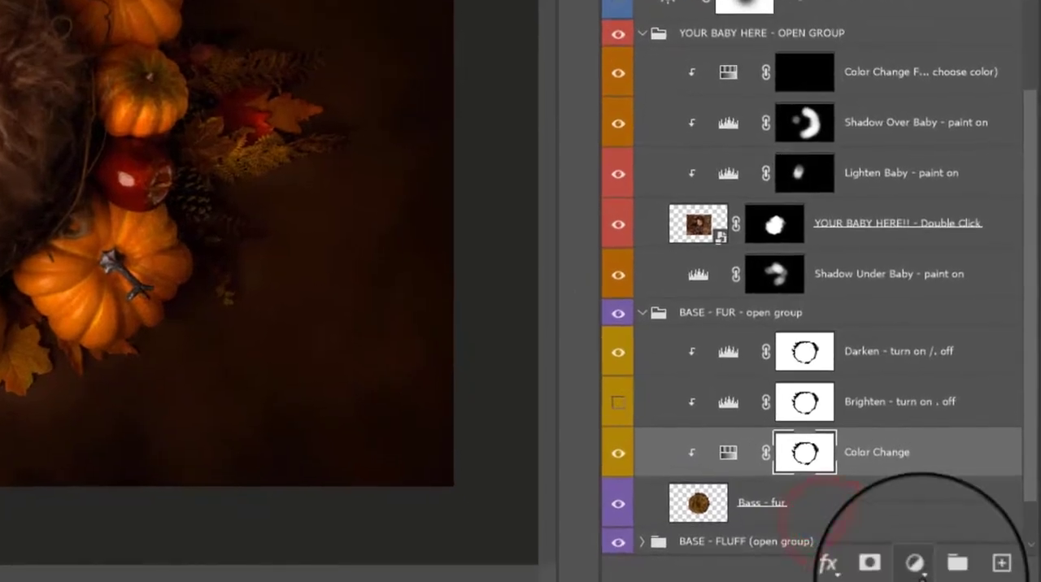
pyautogui.click(917, 569)
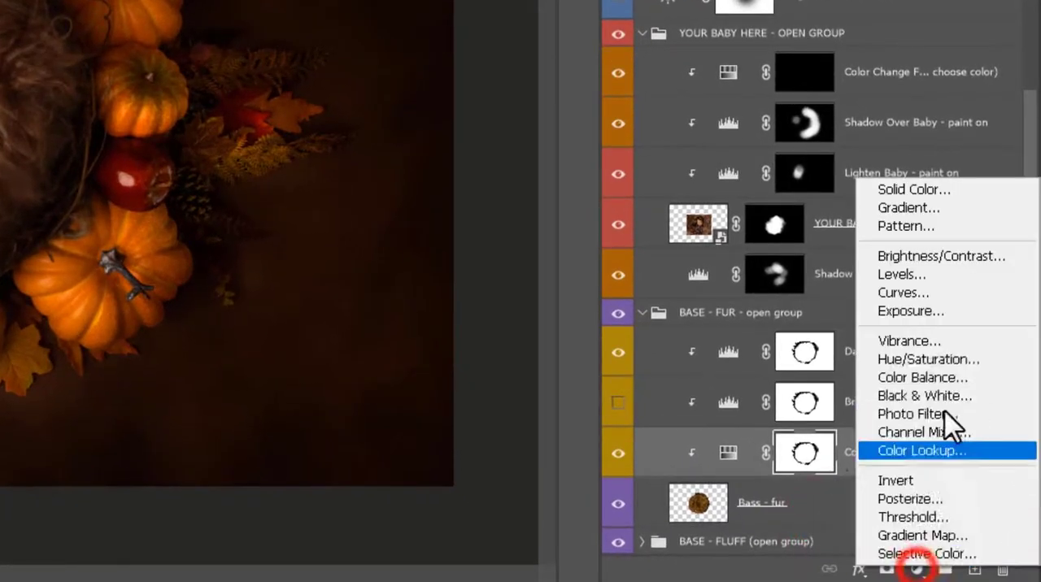
pyautogui.click(941, 255)
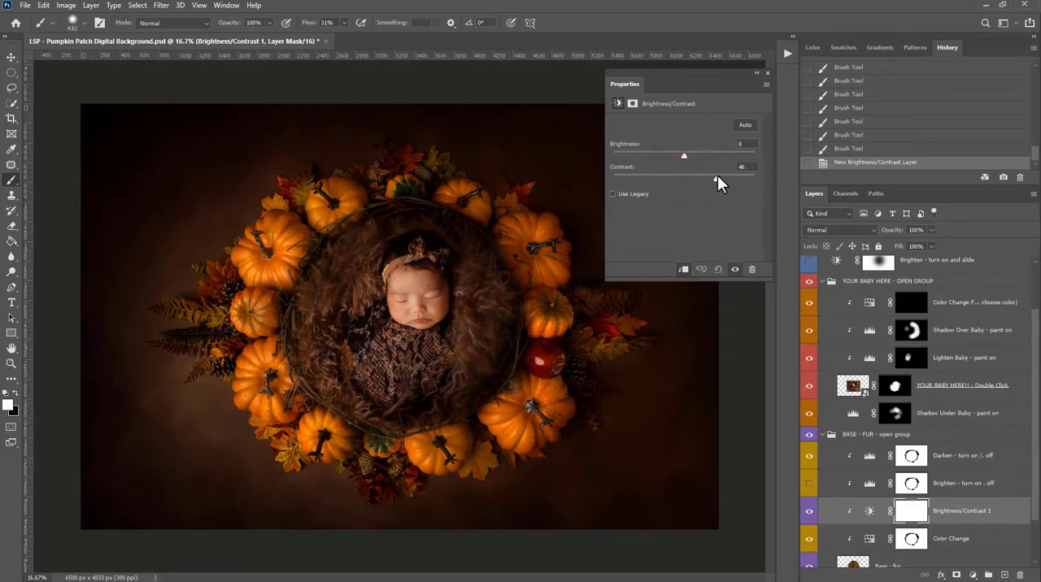
pyautogui.moveTo(715, 175); pyautogui.dragTo(712, 175)
pyautogui.click(756, 71)
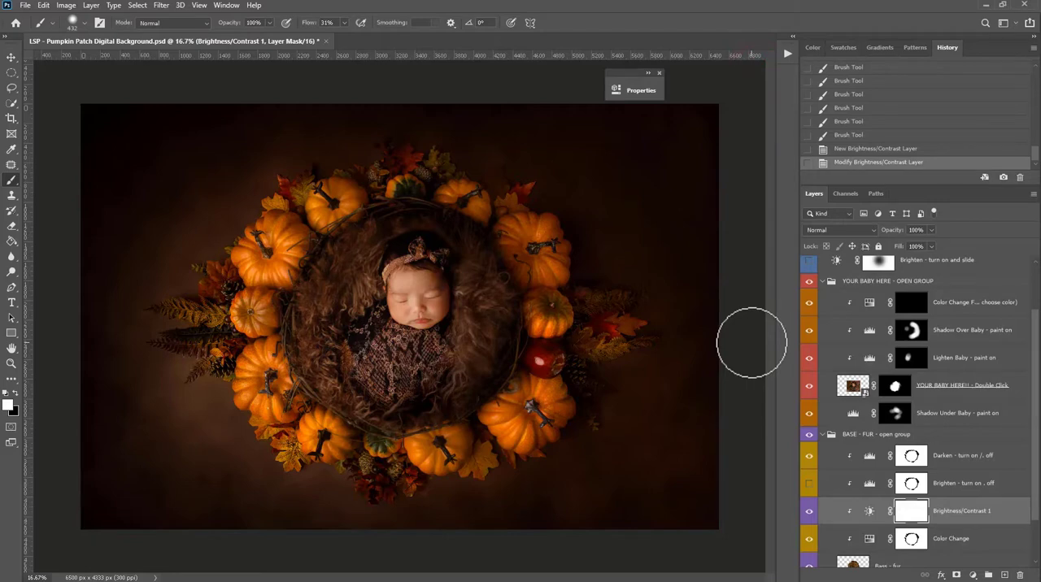
pyautogui.scroll(2, 902, 382)
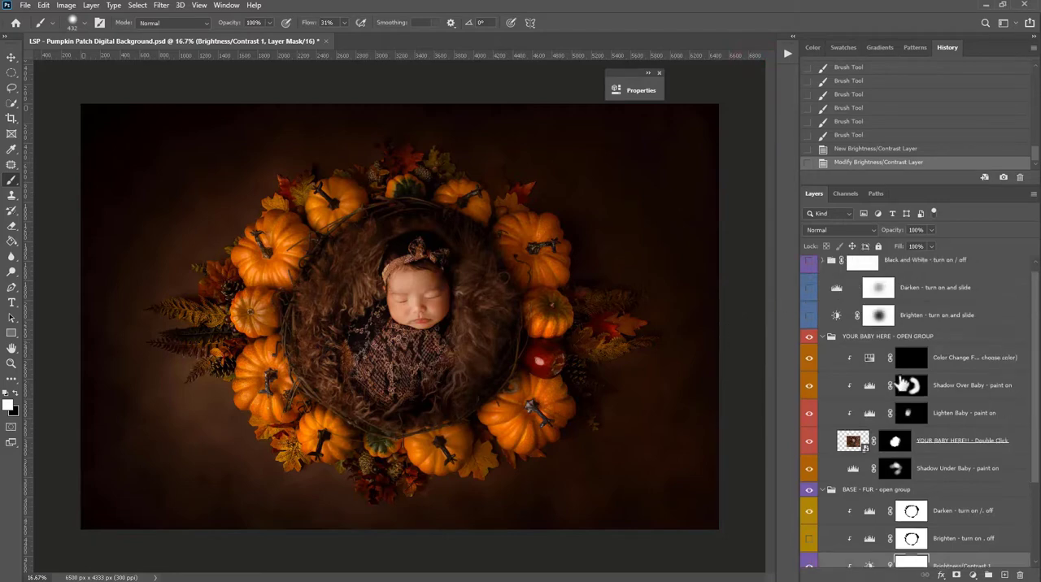
# - Collapse the BASE - FUR and YOUR BABY HERE groups, and toggle their visibility off and on to compare the composite
pyautogui.click(822, 490)
pyautogui.click(824, 347)
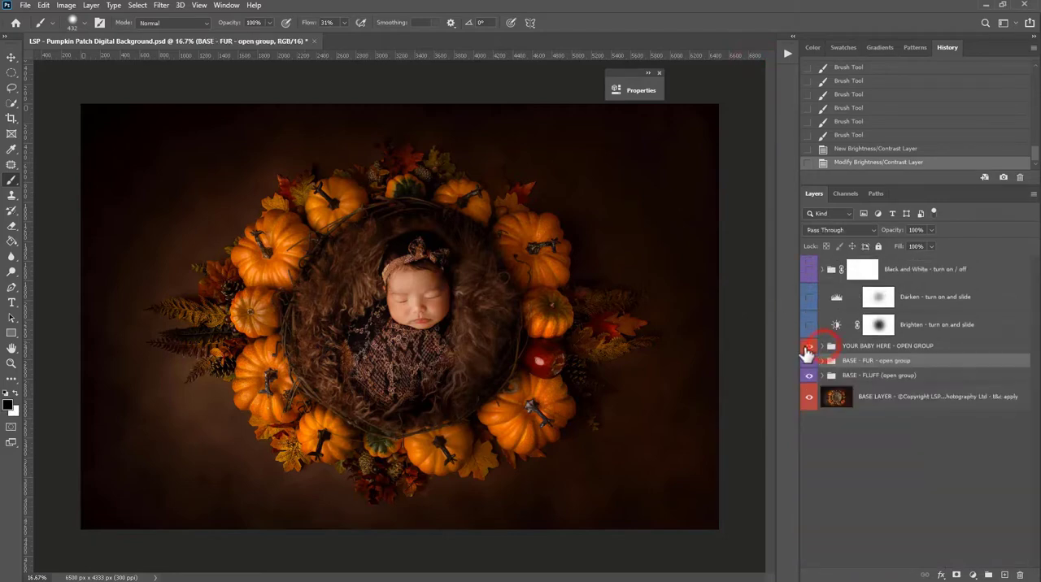
pyautogui.moveTo(809, 348); pyautogui.dragTo(810, 360)
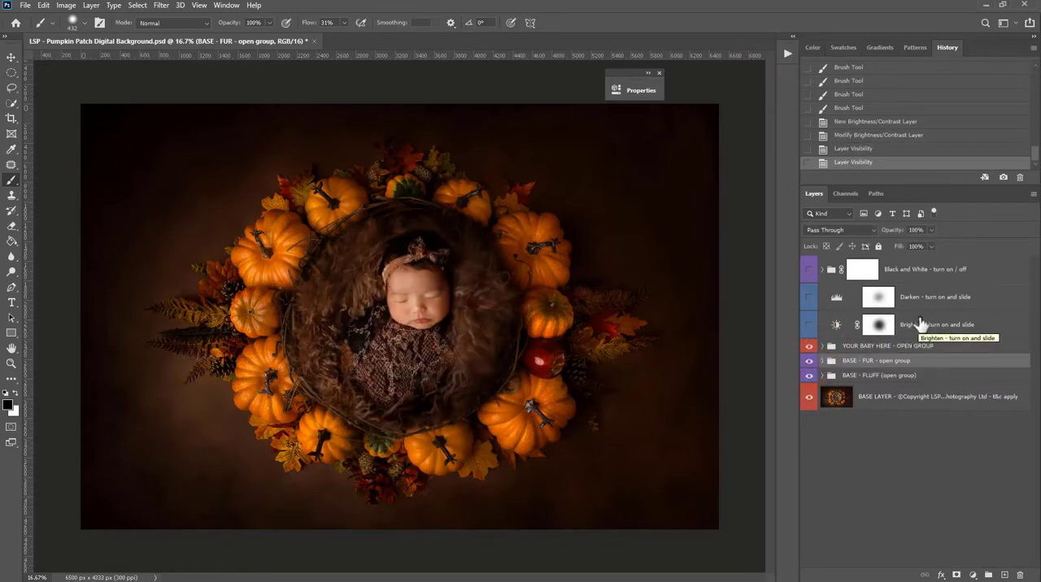
# - Preview the Brighten, Darken, and Black and White effects one at a time, hiding each again after viewing
pyautogui.click(810, 325)
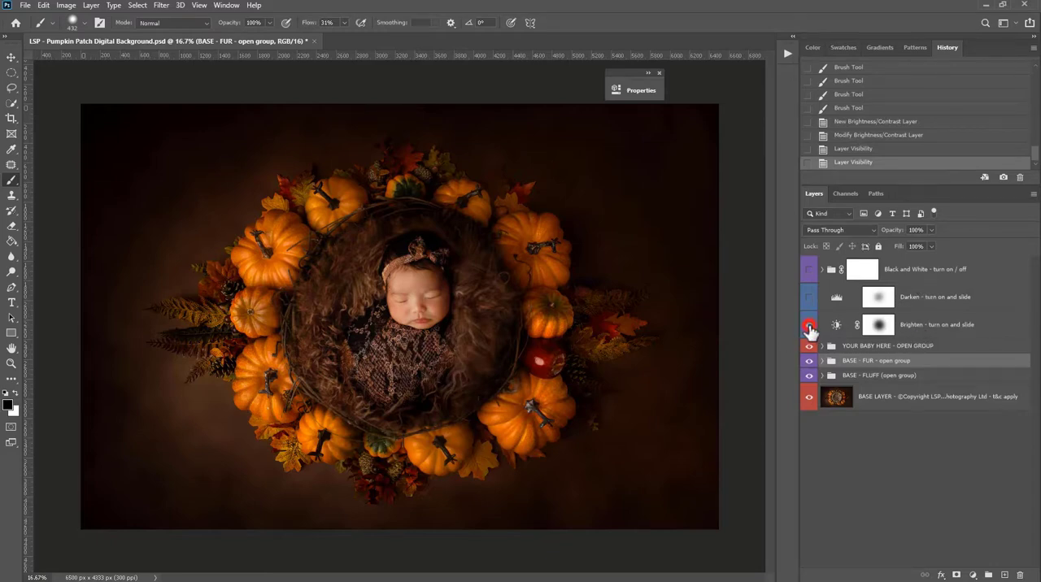
pyautogui.click(809, 324)
pyautogui.click(808, 298)
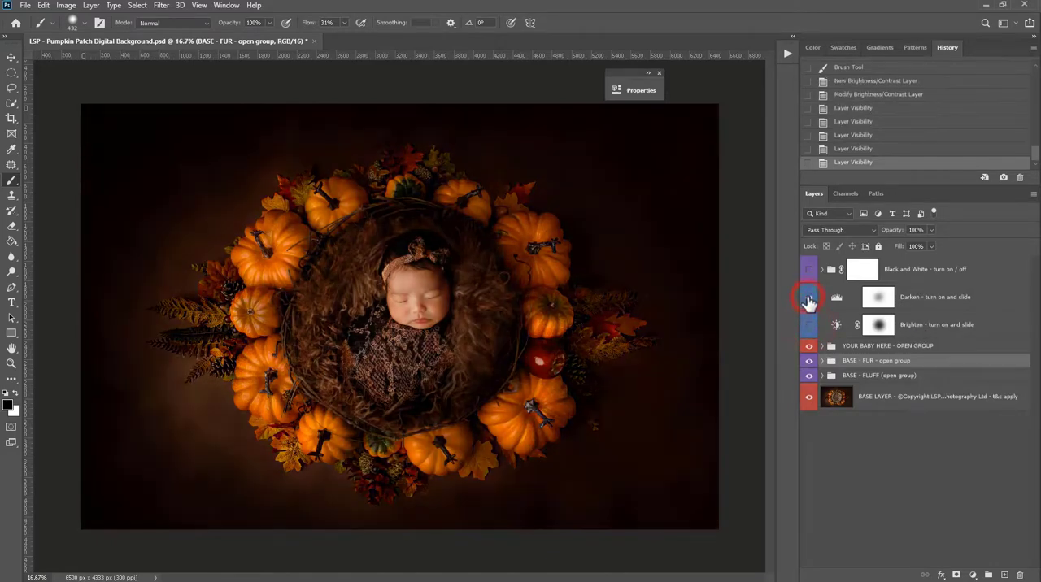
pyautogui.click(808, 298)
pyautogui.click(809, 269)
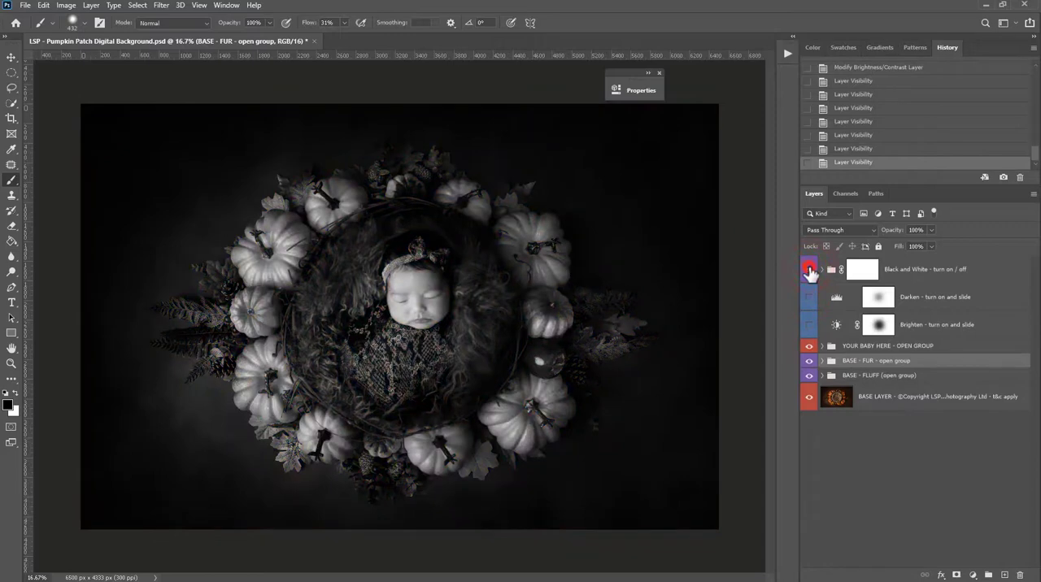
pyautogui.click(810, 269)
# - Turn on the "Darken - turn on and slide" adjustment layer and select its mask
pyautogui.click(809, 297)
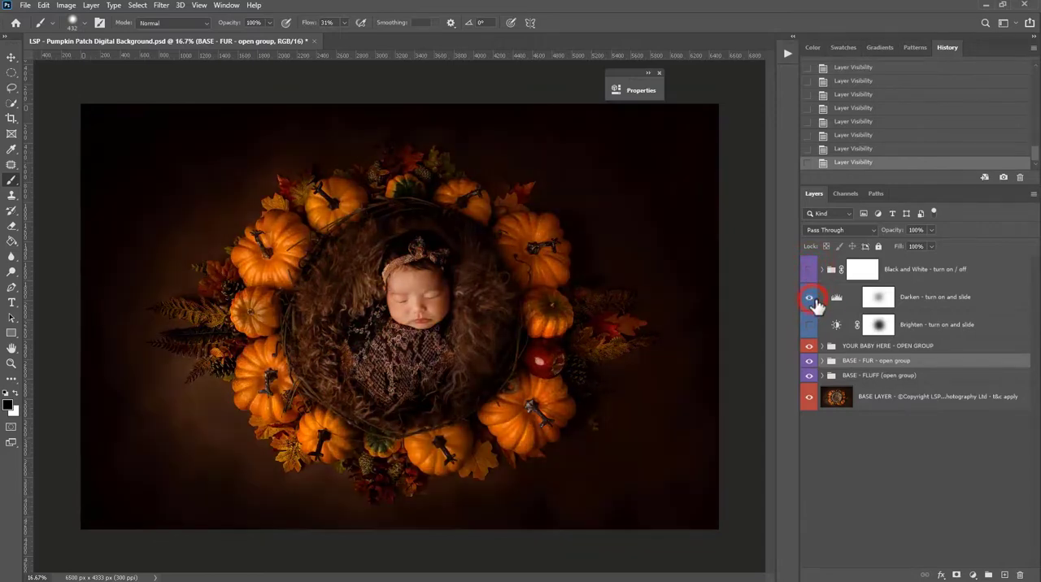
pyautogui.click(877, 298)
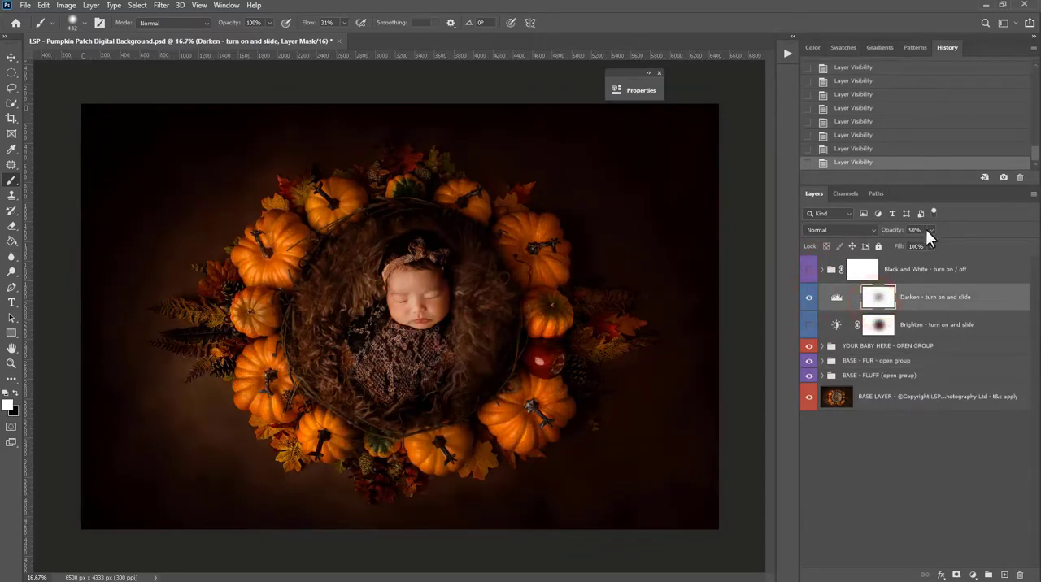